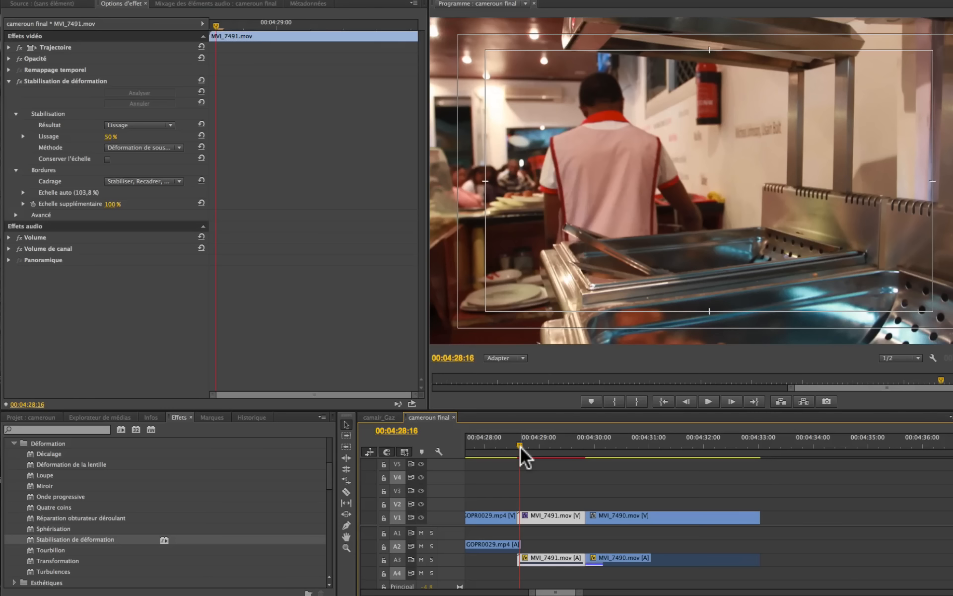
- Set the Lissage of MVI_7491.mov's Stabilisation de déformation effect to 0 % and play the clip from its start
{"action": "key", "text": "space"}
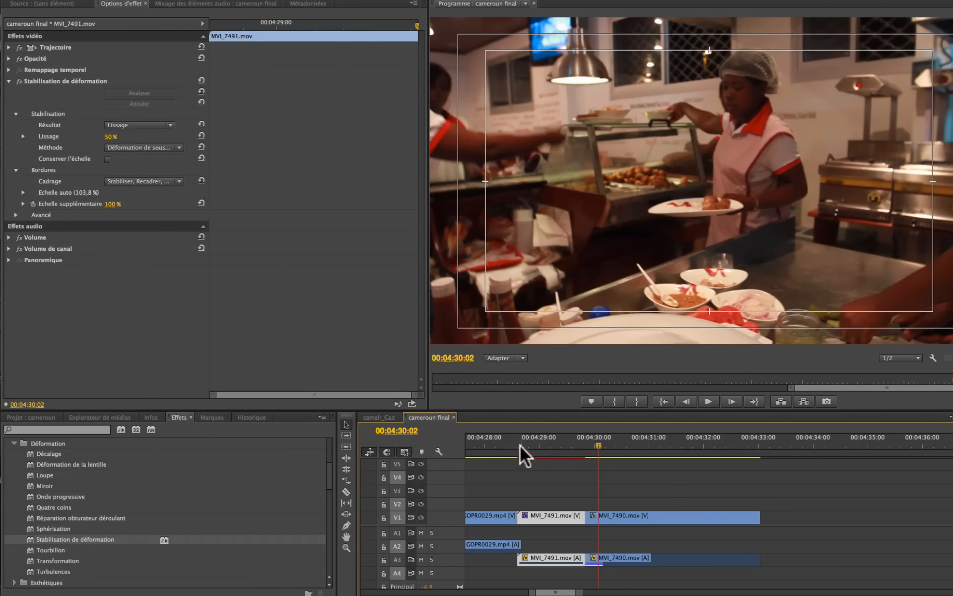
{"action": "left_click", "coordinate": [519, 446]}
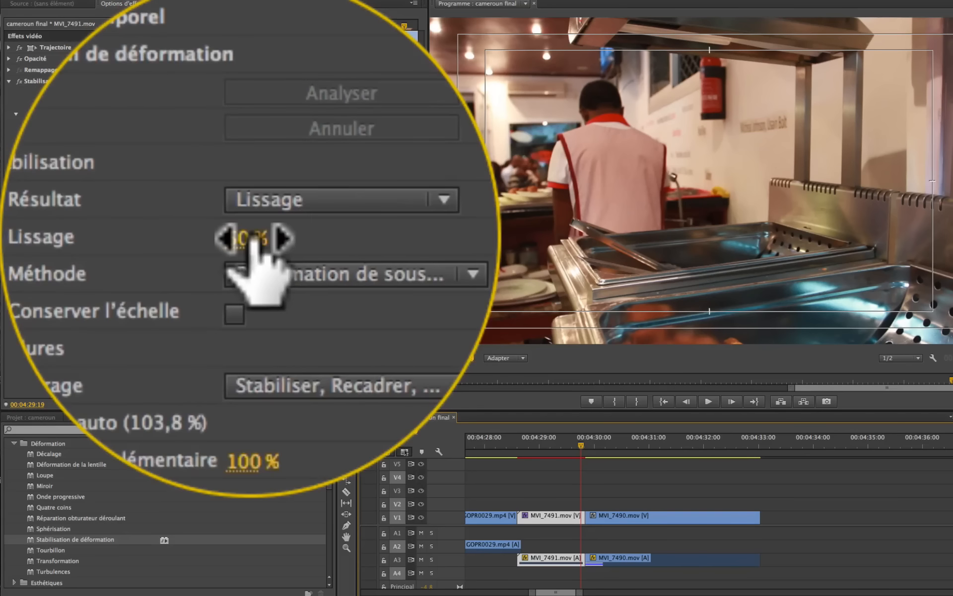
{"action": "left_click_drag", "start_coordinate": [112, 137], "coordinate": [93, 137]}
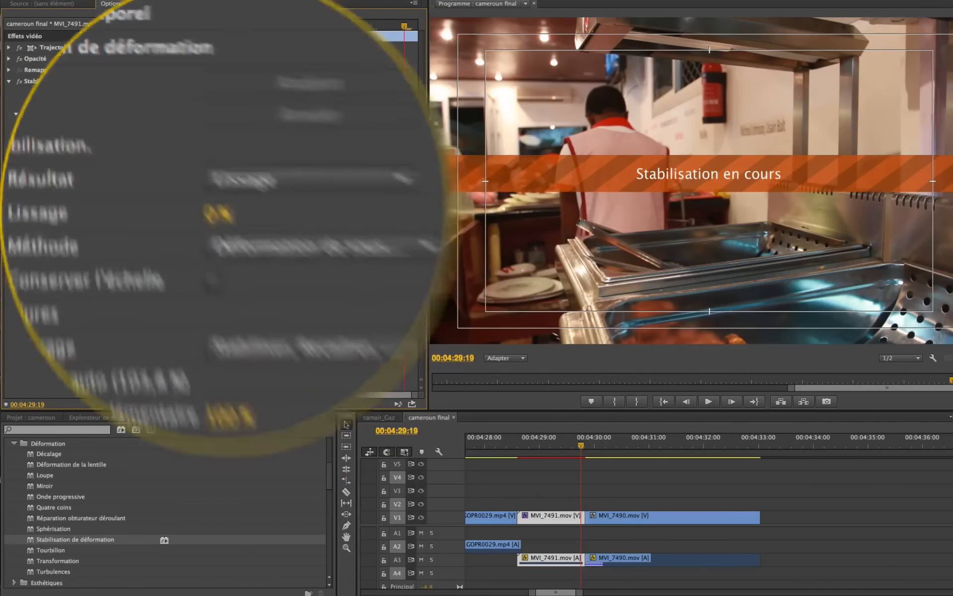
{"action": "left_click", "coordinate": [519, 440]}
{"action": "left_click_drag", "start_coordinate": [519, 441], "coordinate": [517, 442]}
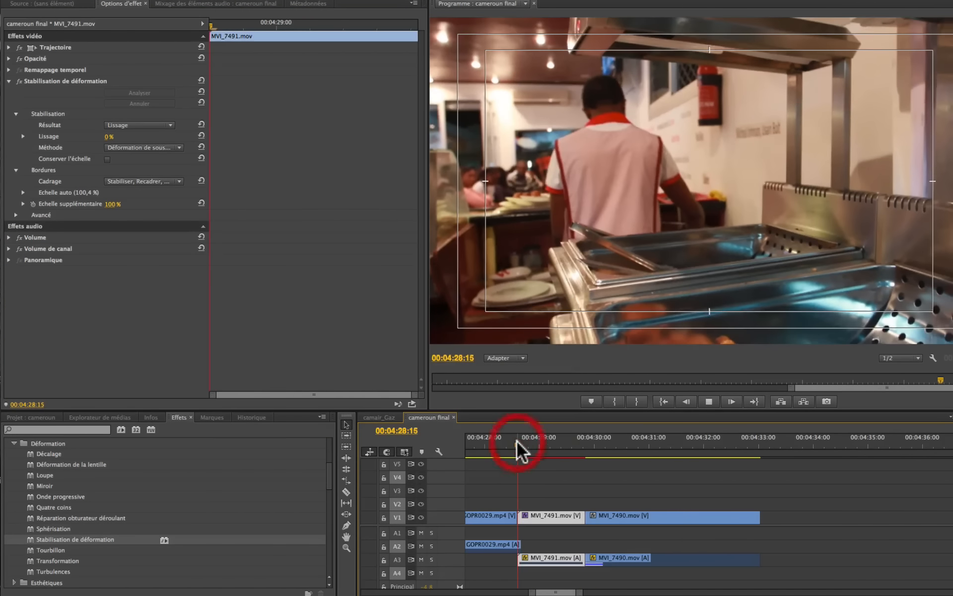
{"action": "key", "text": "space"}
{"action": "key", "text": "space"}
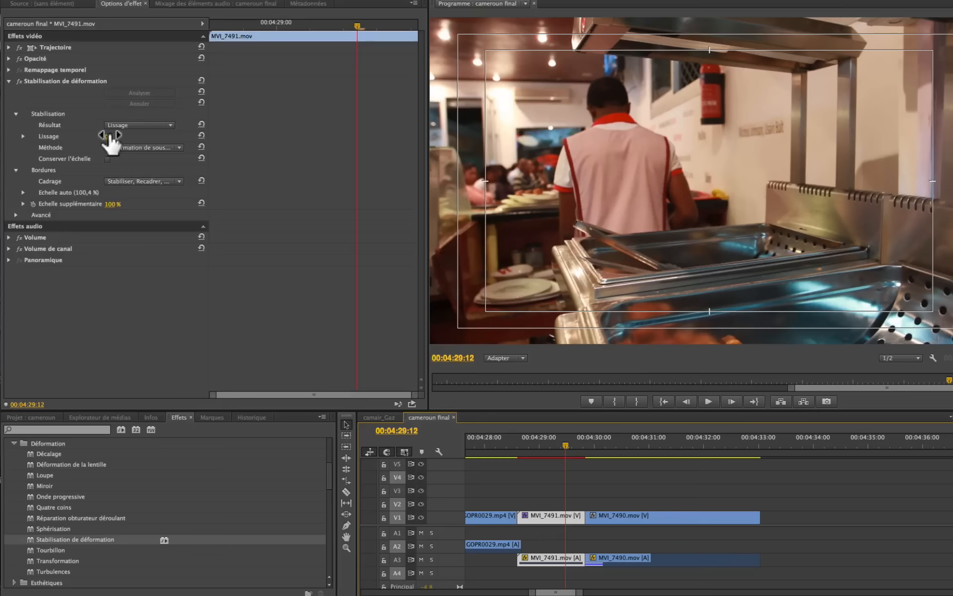
- Raise the stabilisation's Lissage to 174 % and replay MVI_7491.mov to judge the smoothing
{"action": "left_click_drag", "start_coordinate": [110, 136], "coordinate": [189, 136]}
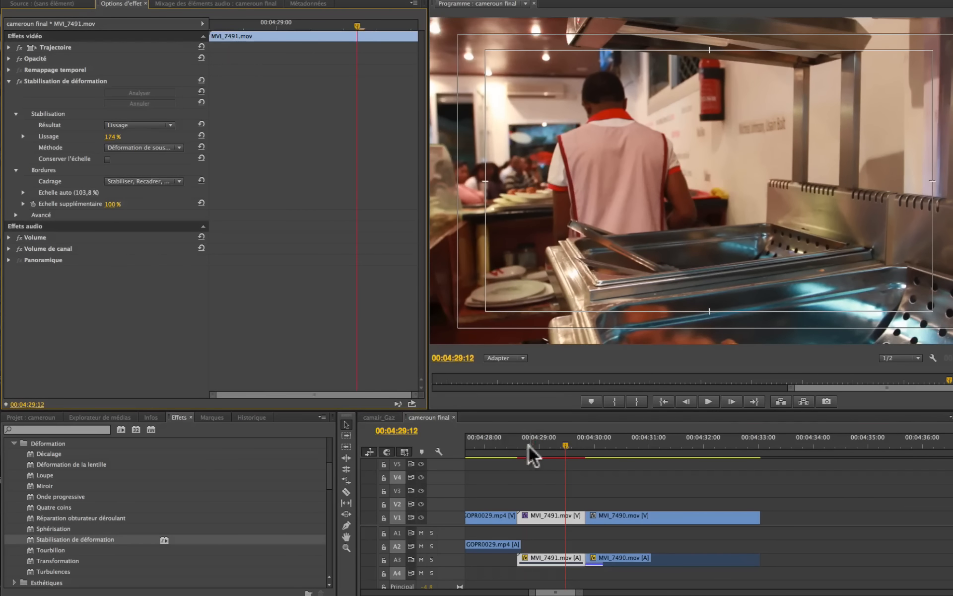
{"action": "left_click", "coordinate": [518, 448]}
{"action": "key", "text": "space"}
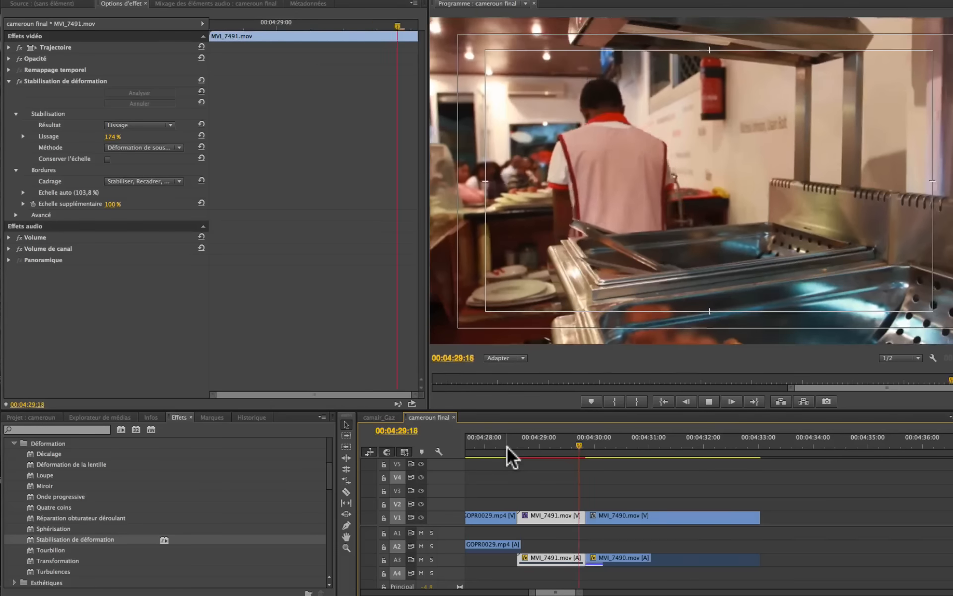
{"action": "left_click", "coordinate": [527, 448]}
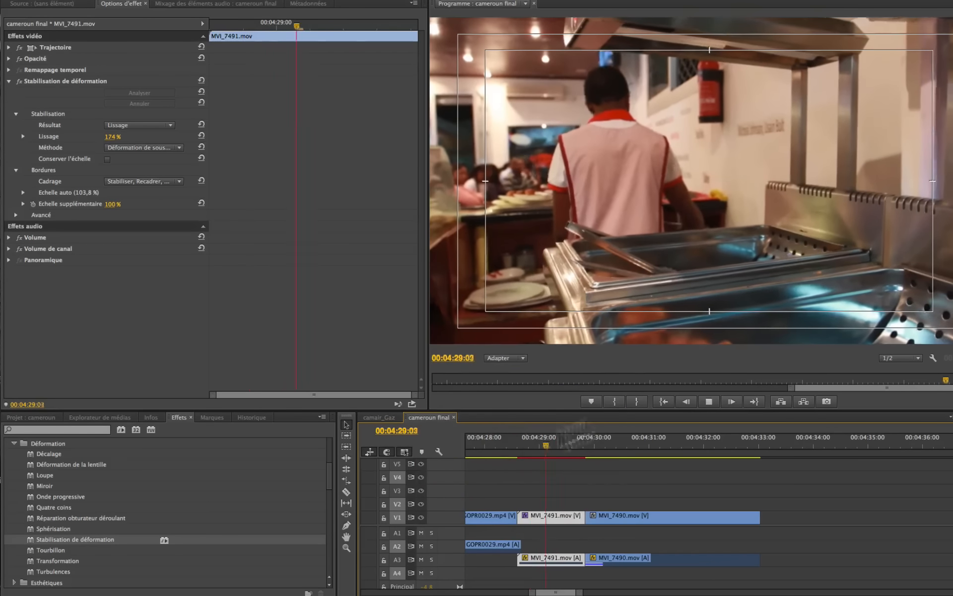
{"action": "key", "text": "space"}
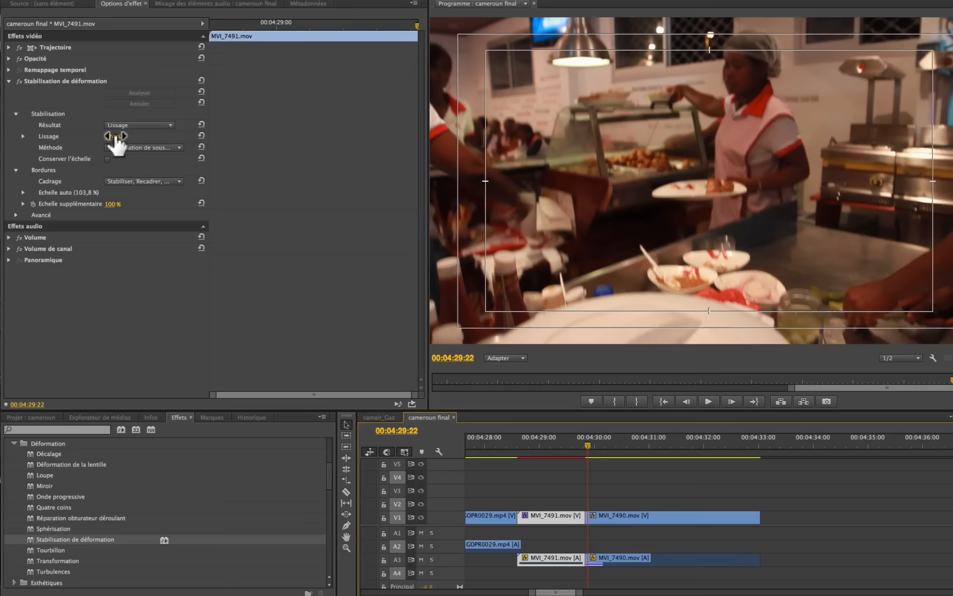
- Lower the stabilisation's Lissage to 48 % and replay MVI_7491.mov several times from its start
{"action": "left_click_drag", "start_coordinate": [113, 138], "coordinate": [51, 137]}
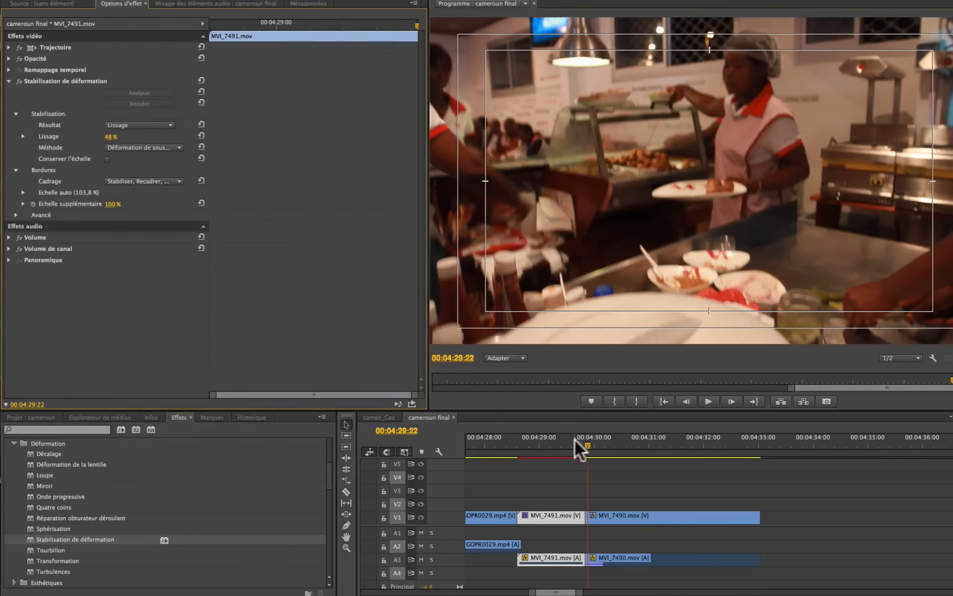
{"action": "left_click", "coordinate": [520, 443]}
{"action": "key", "text": "space"}
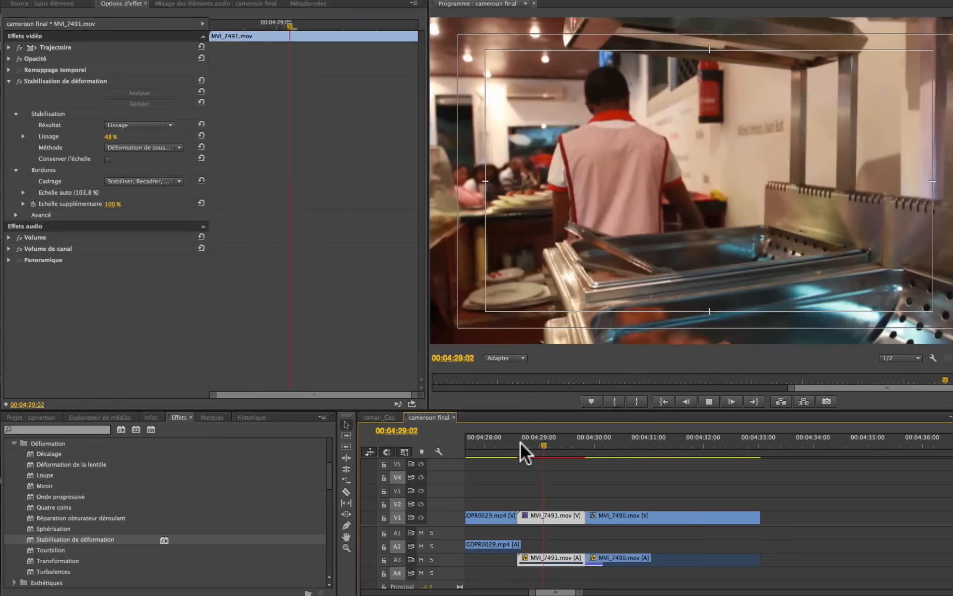
{"action": "key", "text": "space"}
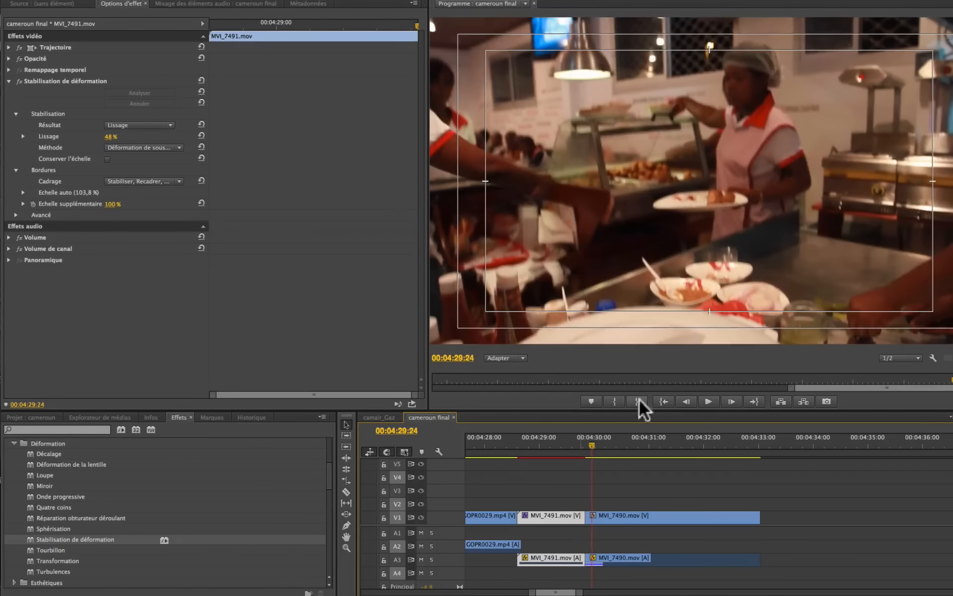
{"action": "left_click", "coordinate": [522, 444]}
{"action": "key", "text": "space"}
{"action": "key", "text": "space"}
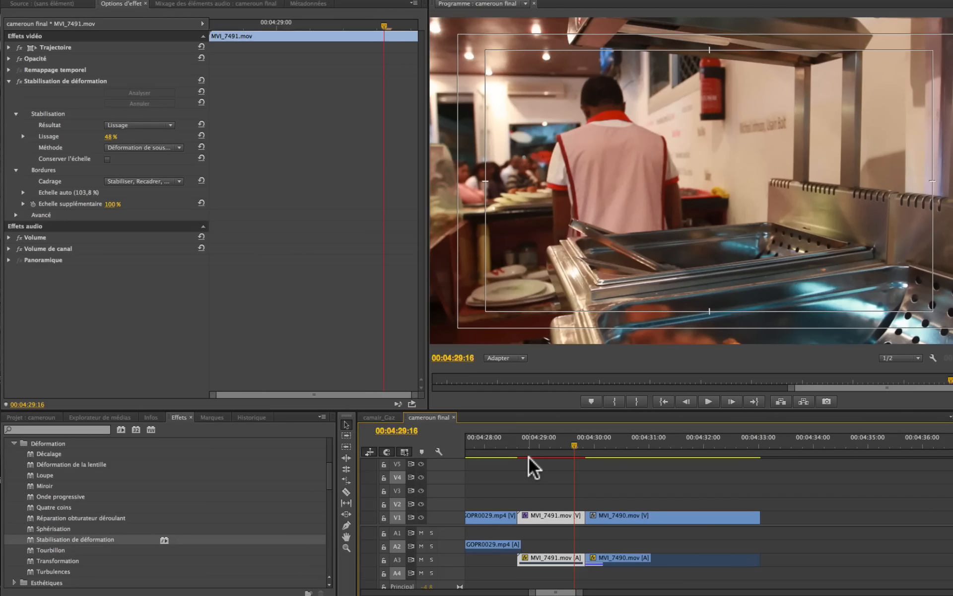
{"action": "left_click", "coordinate": [519, 440]}
{"action": "key", "text": "space"}
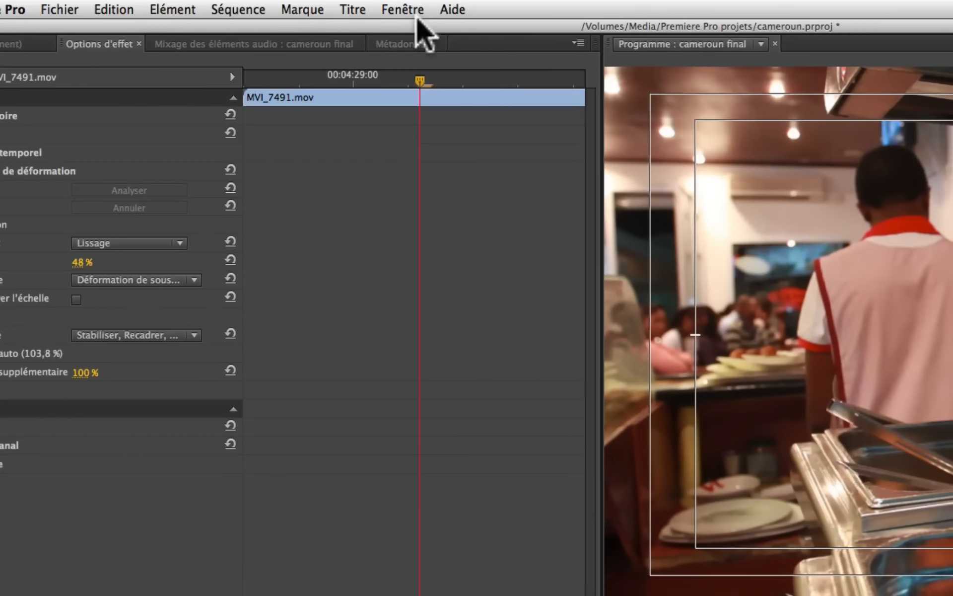
- Render the selected MVI_7491.mov clip and play the rendered section in the sequence
{"action": "left_click", "coordinate": [258, 10]}
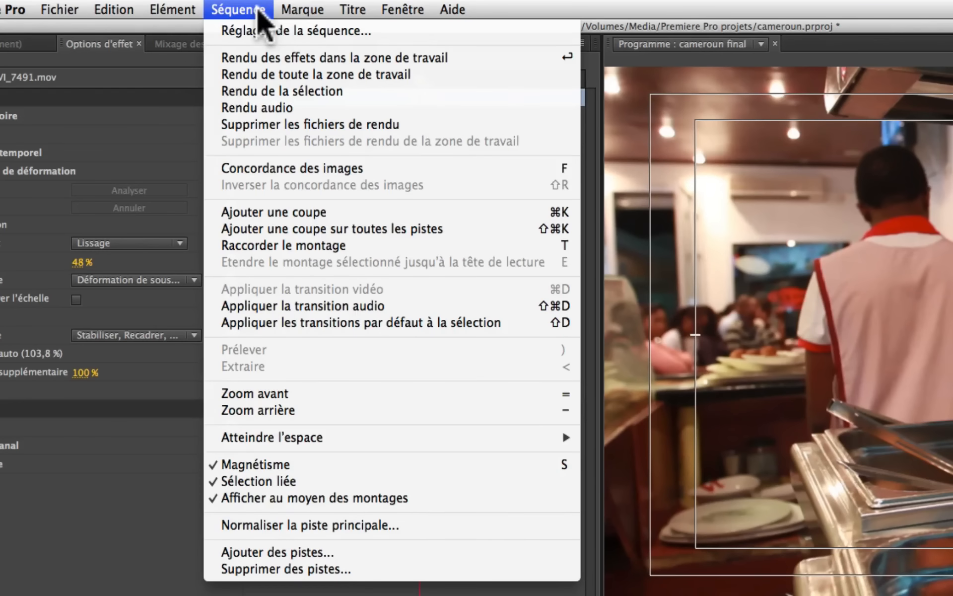
{"action": "left_click", "coordinate": [276, 91]}
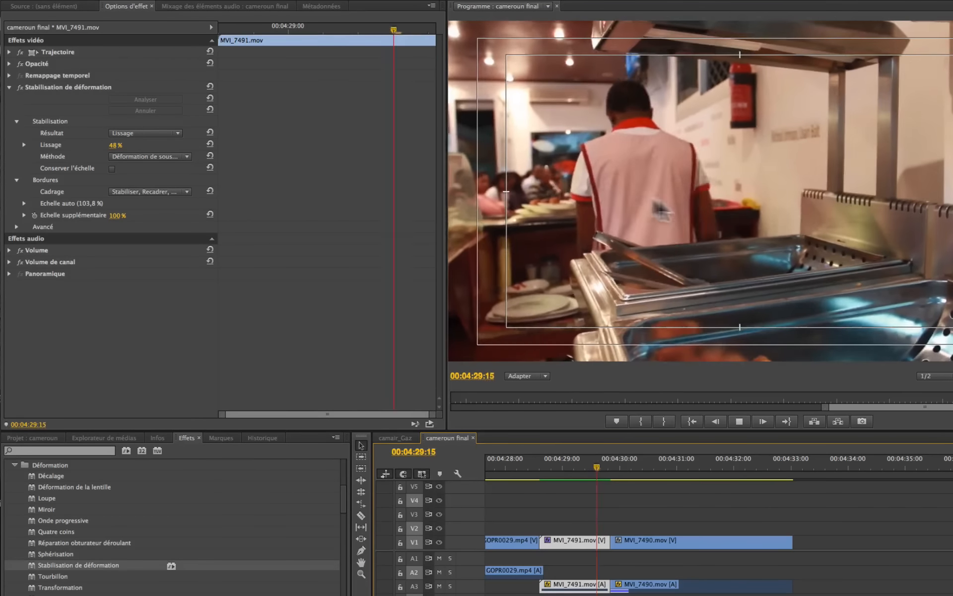
{"action": "left_click", "coordinate": [543, 462]}
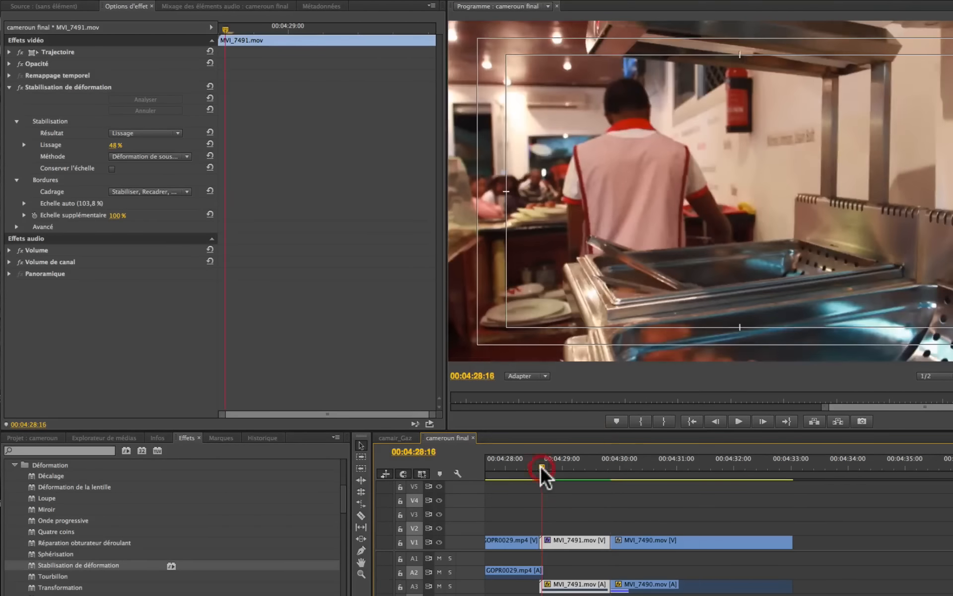
{"action": "key", "text": "space"}
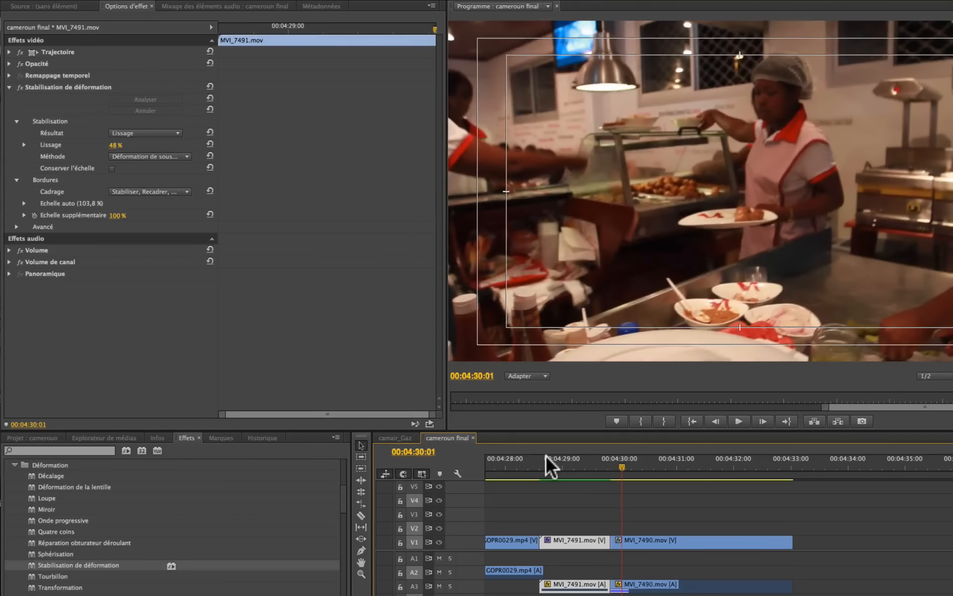
{"action": "left_click", "coordinate": [543, 468]}
{"action": "key", "text": "space"}
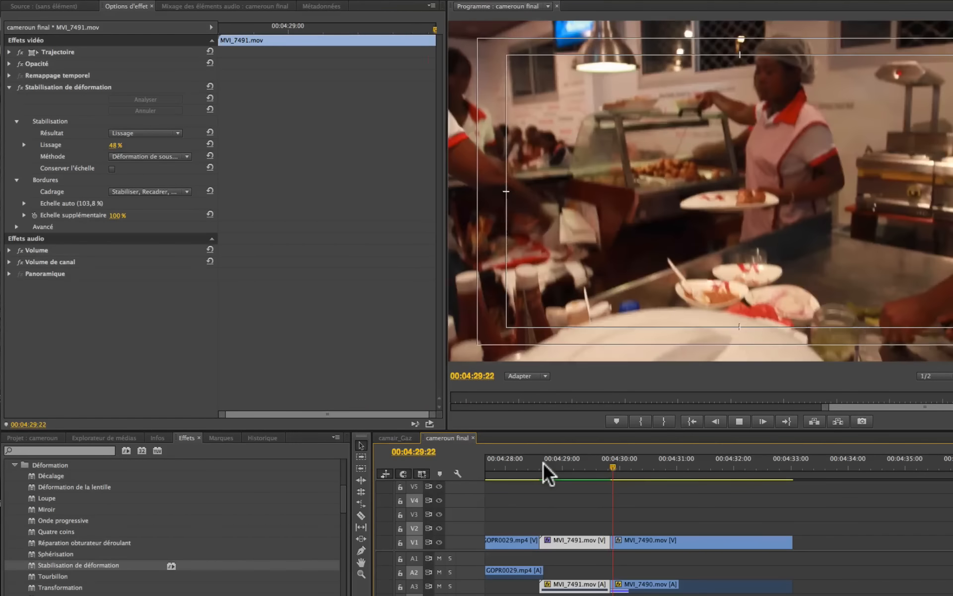
{"action": "mouse_move", "coordinate": [550, 463]}
{"action": "left_mouse_down"}
{"action": "mouse_move", "coordinate": [620, 460]}
{"action": "mouse_move", "coordinate": [557, 461]}
{"action": "mouse_move", "coordinate": [602, 461]}
{"action": "mouse_move", "coordinate": [564, 466]}
{"action": "left_mouse_up"}
{"action": "left_click", "coordinate": [564, 466]}
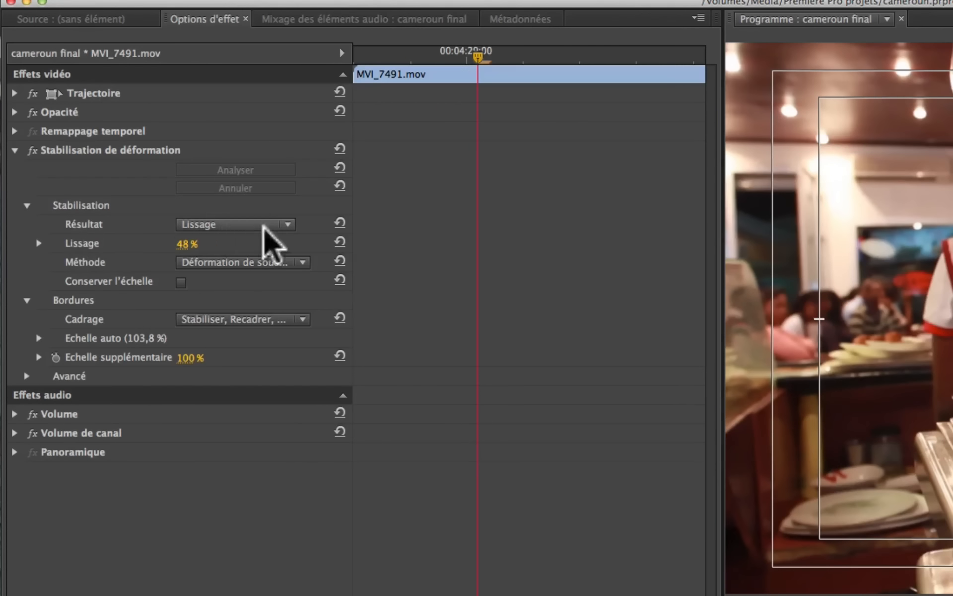
- Switch the stabilisation's Résultat to Aucune animation and play MVI_7491.mov to check the movement
{"action": "left_click", "coordinate": [286, 224]}
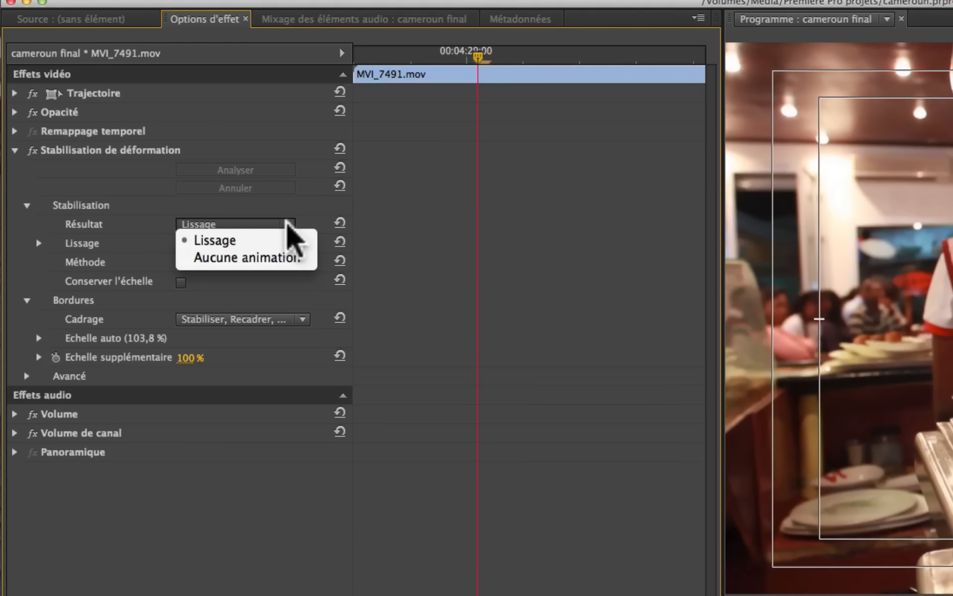
{"action": "left_click", "coordinate": [243, 263]}
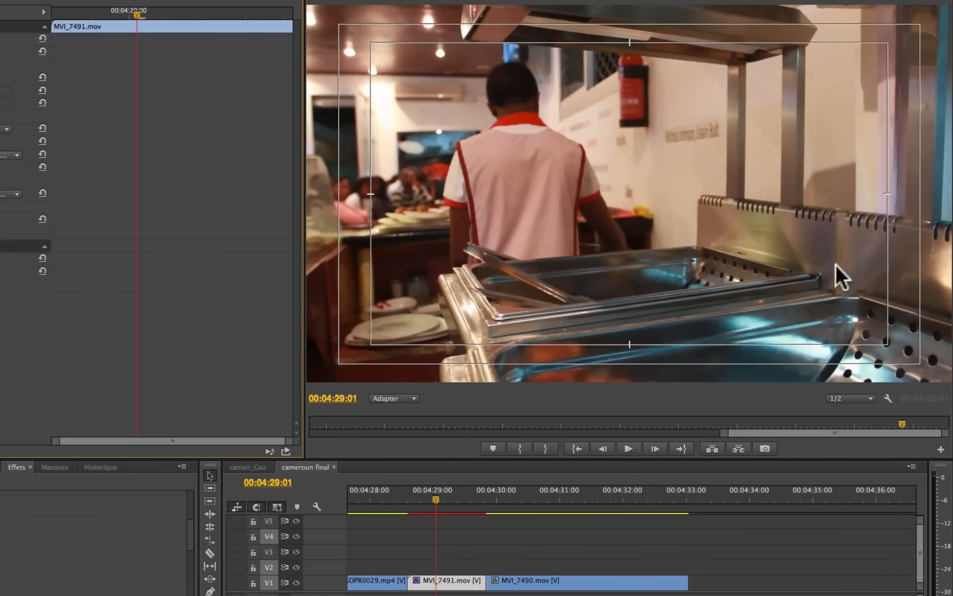
{"action": "left_click_drag", "start_coordinate": [434, 498], "coordinate": [409, 496]}
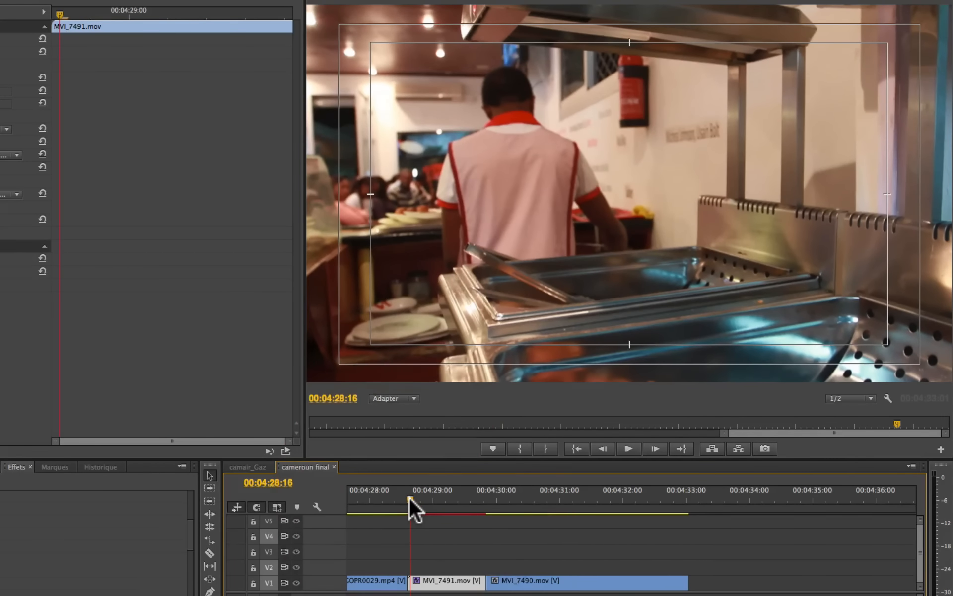
{"action": "key", "text": "space"}
{"action": "key", "text": "space"}
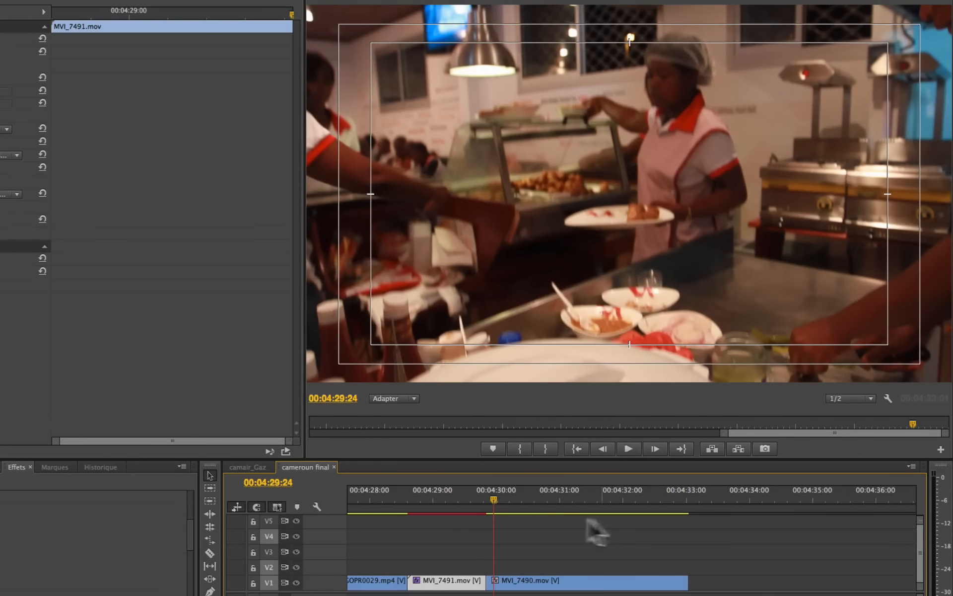
{"action": "left_click_drag", "start_coordinate": [487, 496], "coordinate": [458, 484]}
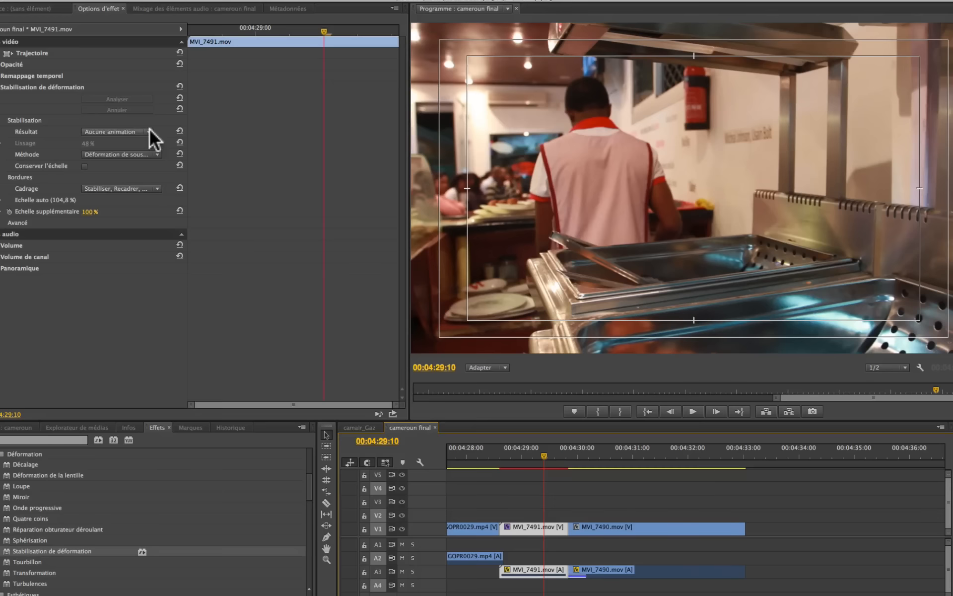
- Return the stabilisation's Résultat to Lissage and scrub through the beginning of MVI_7491.mov
{"action": "left_click", "coordinate": [4, 129]}
{"action": "left_click", "coordinate": [115, 141]}
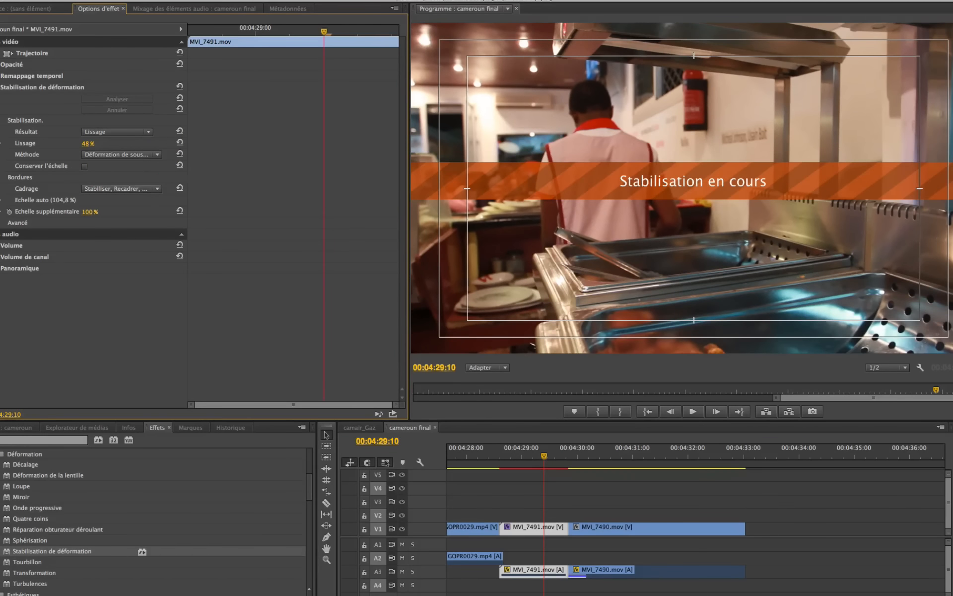
{"action": "left_click_drag", "start_coordinate": [504, 455], "coordinate": [527, 455]}
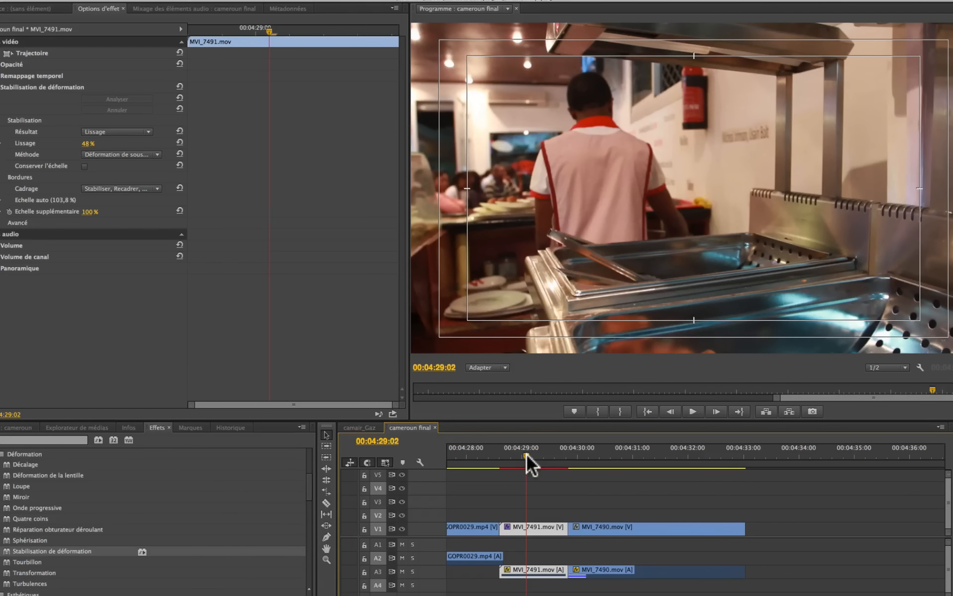
- Enable Conserver l'échelle in the stabilisation settings and replay MVI_7491.mov from its start
{"action": "left_click", "coordinate": [85, 166]}
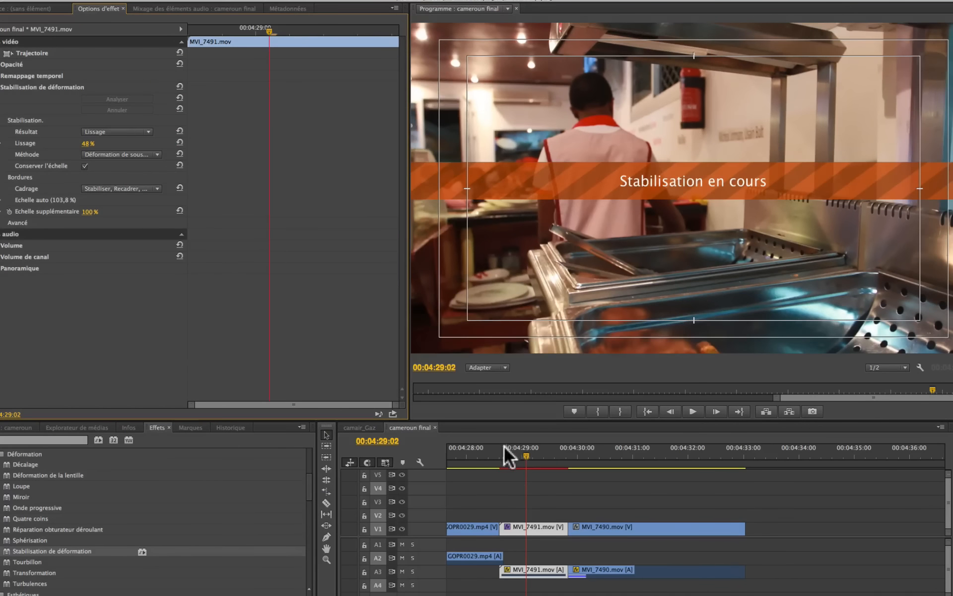
{"action": "left_click_drag", "start_coordinate": [526, 456], "coordinate": [499, 463]}
{"action": "key", "text": "space"}
{"action": "key", "text": "space"}
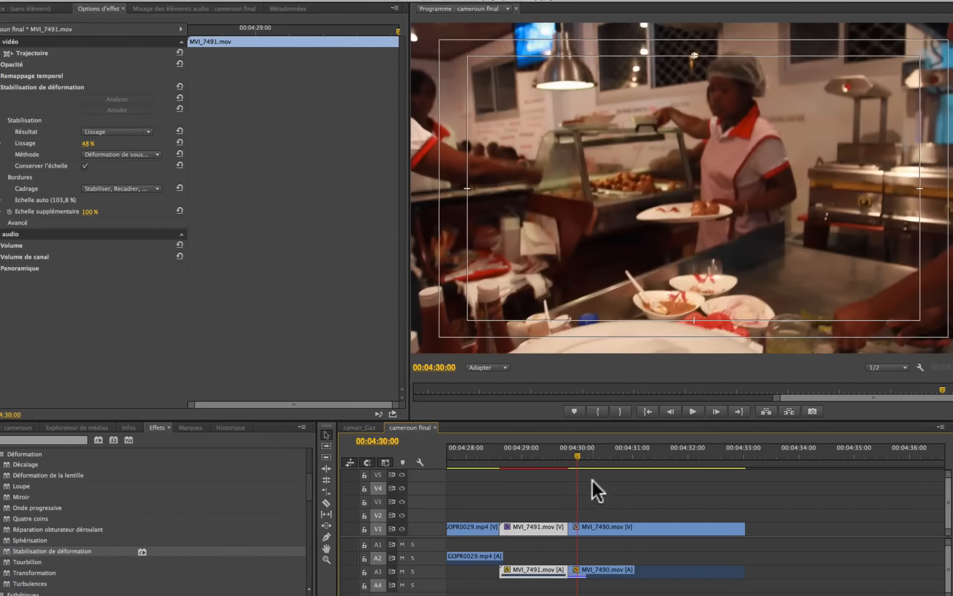
{"action": "left_click_drag", "start_coordinate": [566, 457], "coordinate": [526, 456]}
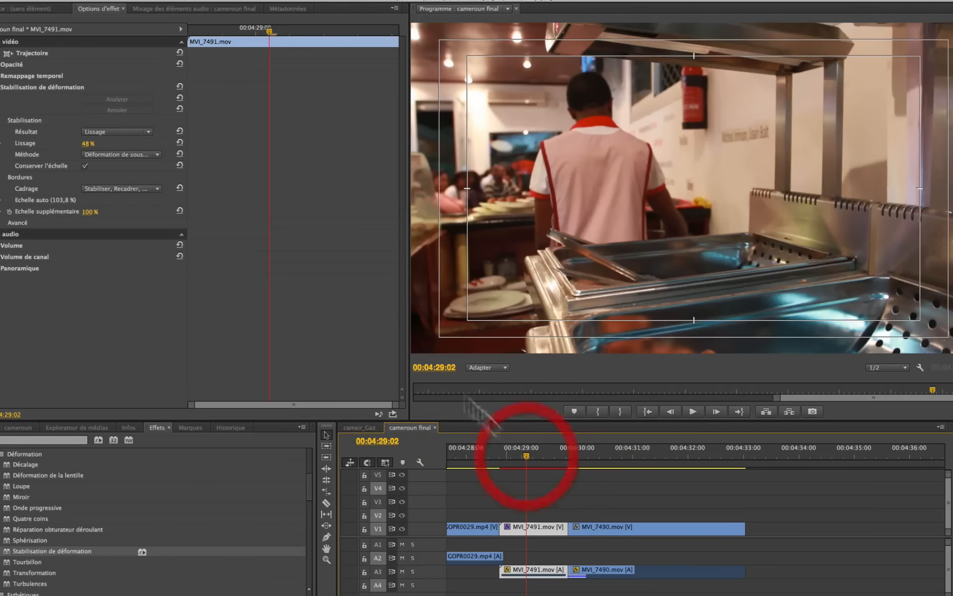
- Set the Résultat to Aucune animation with the scale preserved, replay MVI_7491.mov and scrub into the following clip
{"action": "left_click", "coordinate": [124, 131]}
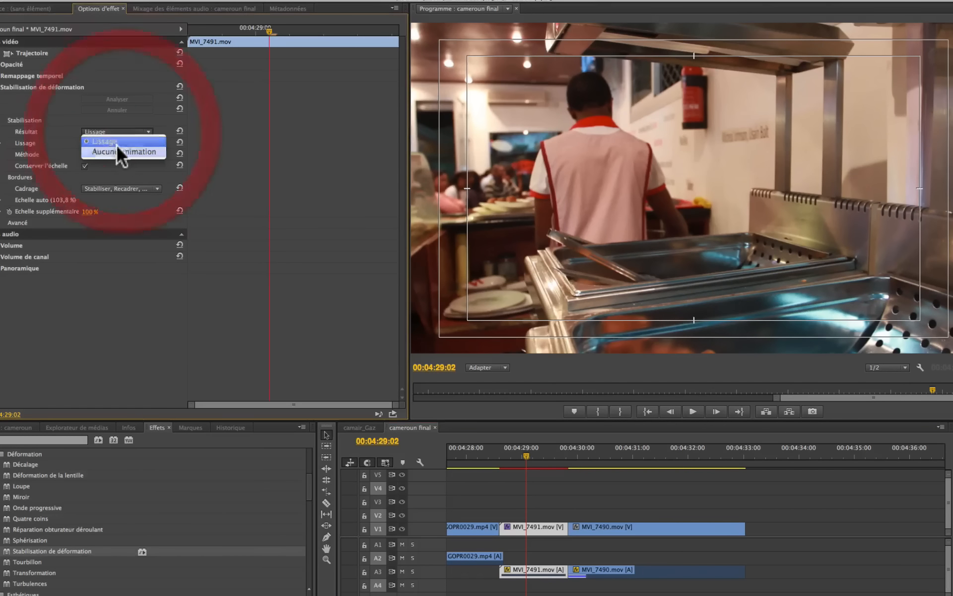
{"action": "left_click", "coordinate": [115, 151]}
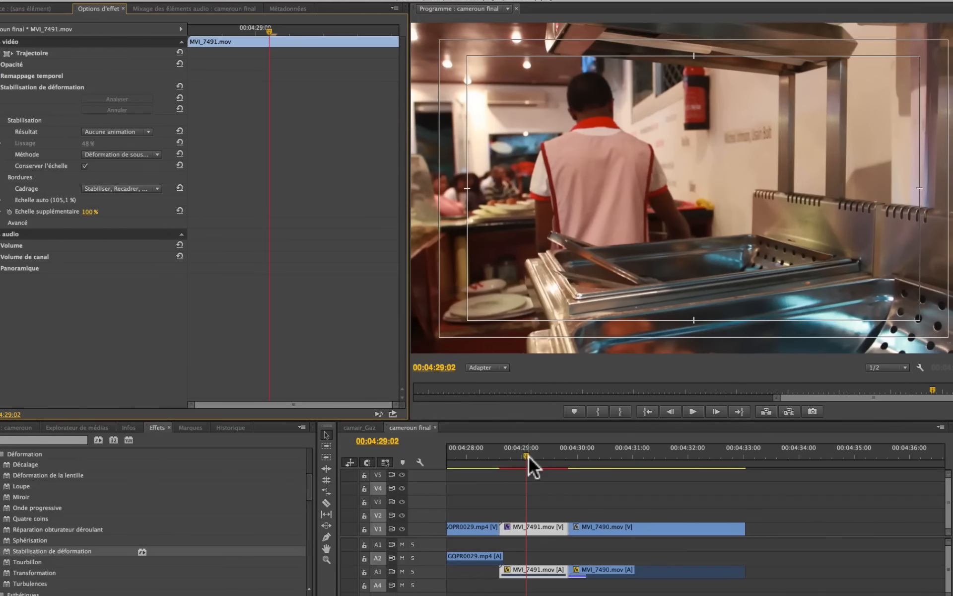
{"action": "left_click_drag", "start_coordinate": [526, 456], "coordinate": [501, 457]}
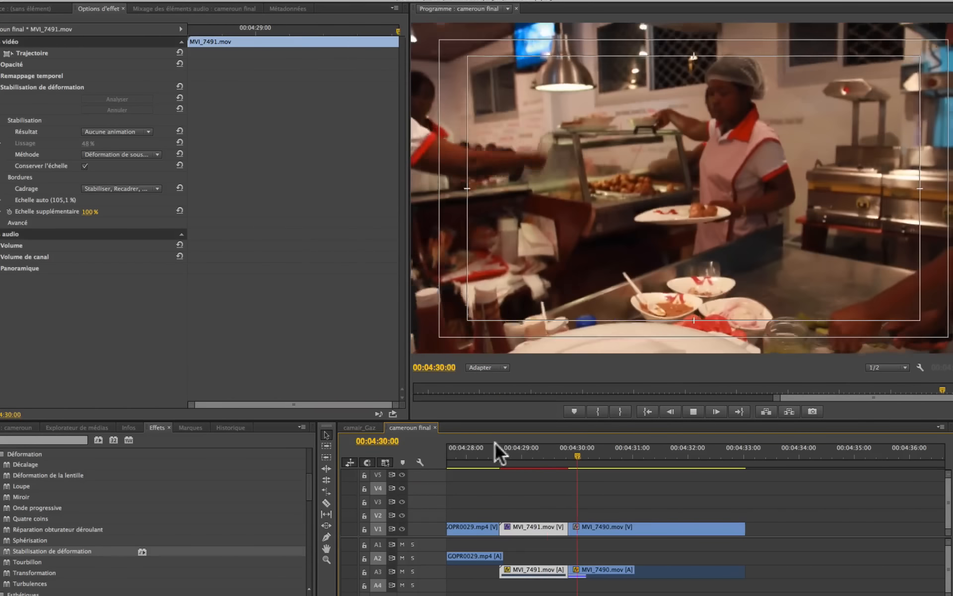
{"action": "key", "text": "space"}
{"action": "left_click_drag", "start_coordinate": [491, 454], "coordinate": [538, 467]}
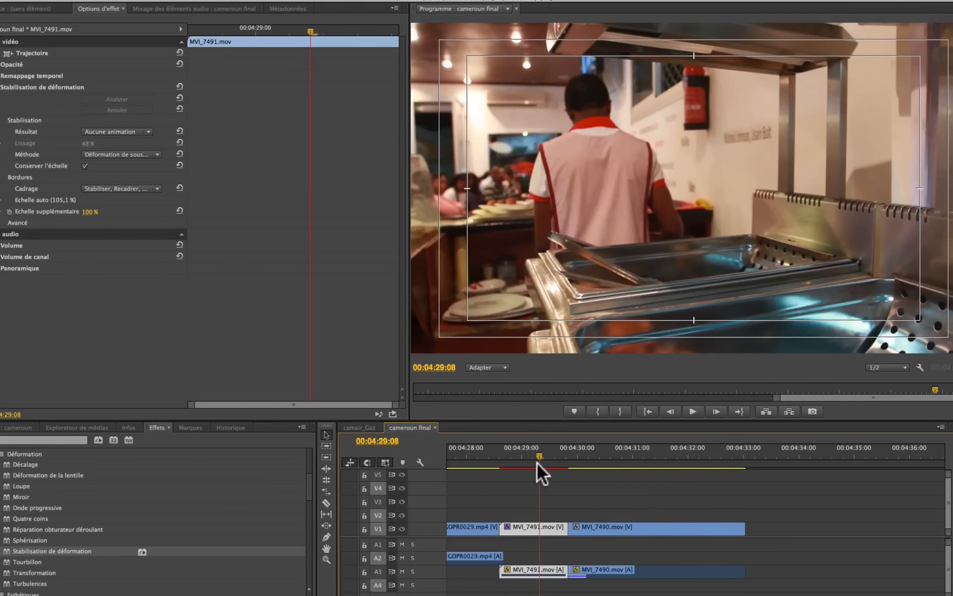
{"action": "left_click_drag", "start_coordinate": [538, 463], "coordinate": [609, 461]}
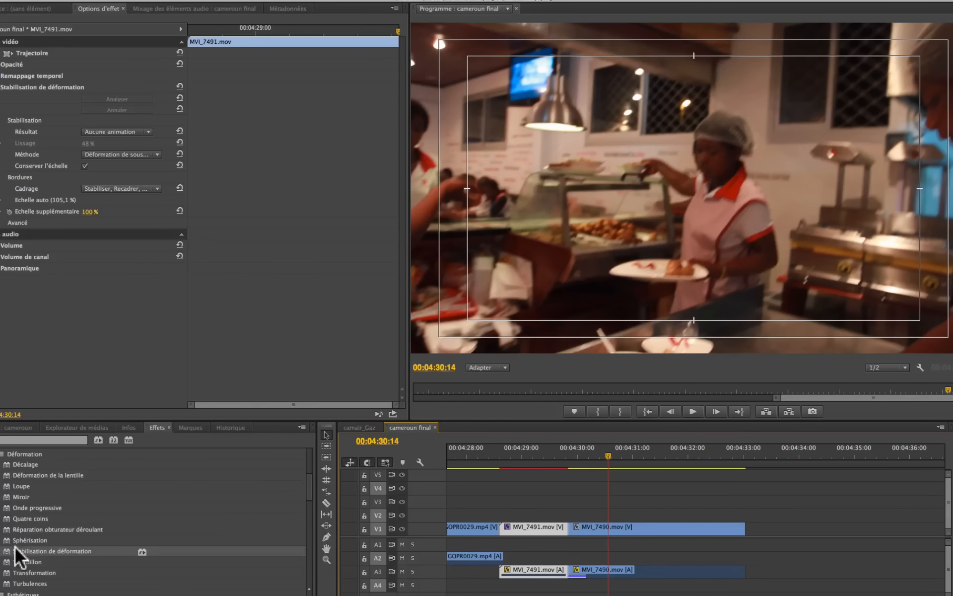
- Apply the Stabilisation de déformation effect to MVI_7490.mov and play the clip from its start
{"action": "left_click", "coordinate": [611, 530]}
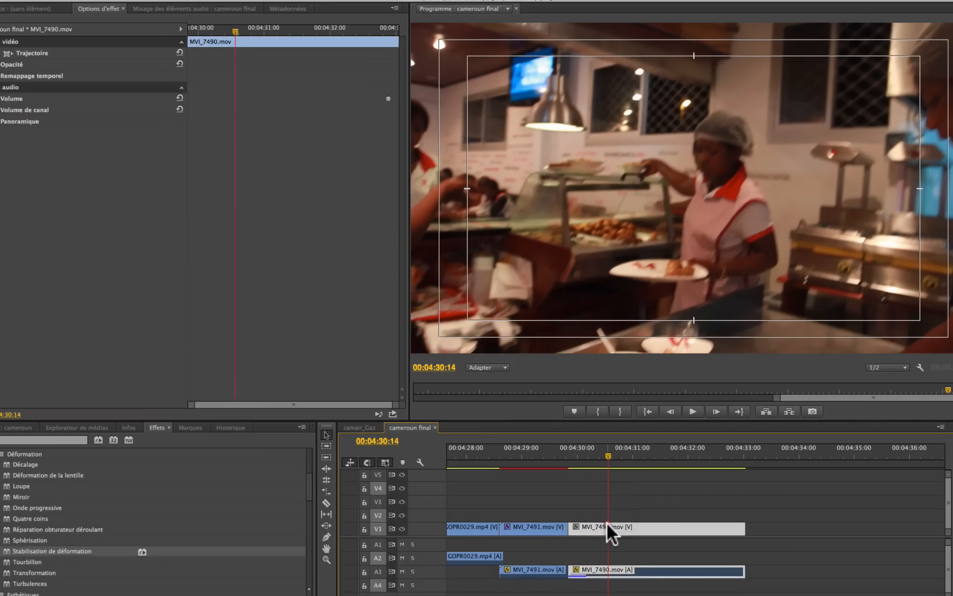
{"action": "double_click", "coordinate": [8, 550]}
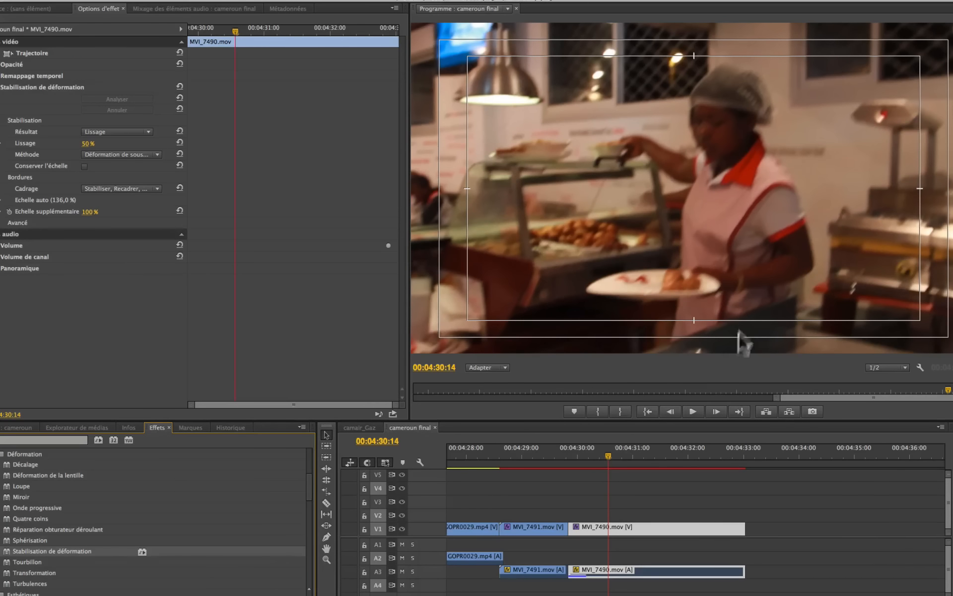
{"action": "left_click_drag", "start_coordinate": [609, 455], "coordinate": [566, 469]}
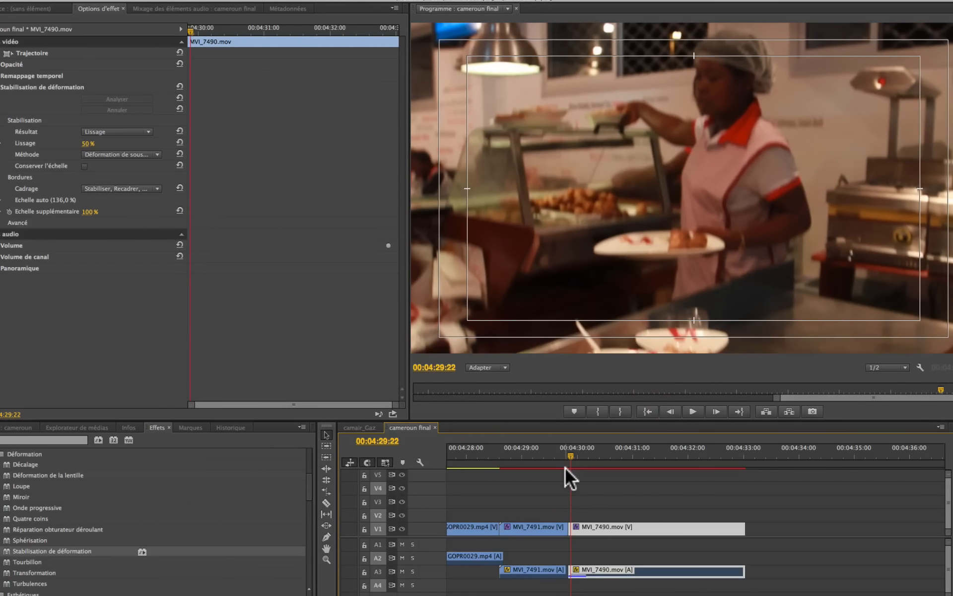
{"action": "key", "text": "space"}
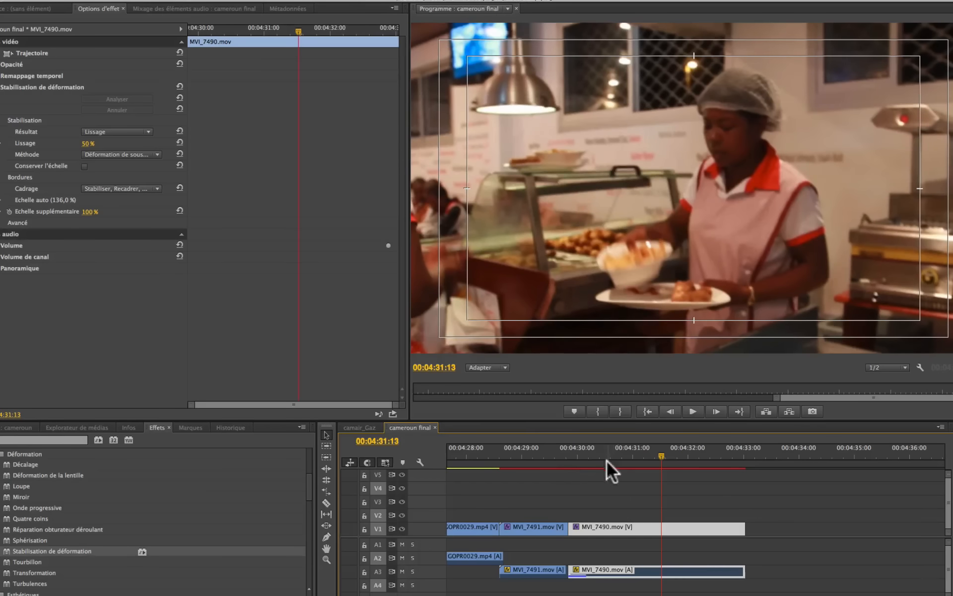
- Replay the stabilised MVI_7490.mov from near its beginning to check the smoothness of the movement
{"action": "left_click", "coordinate": [588, 455]}
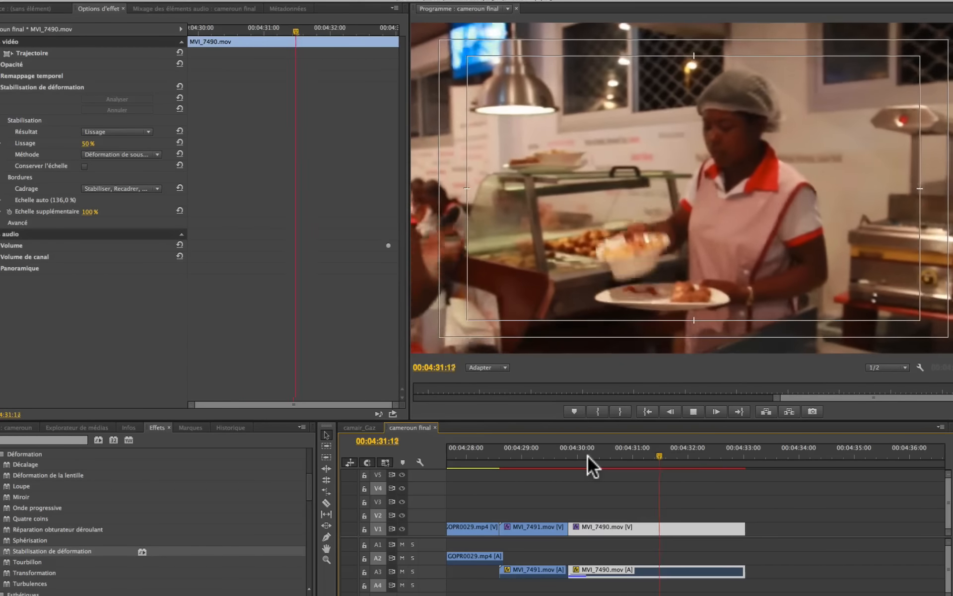
{"action": "key", "text": "space"}
{"action": "left_click", "coordinate": [580, 453]}
{"action": "key", "text": "space"}
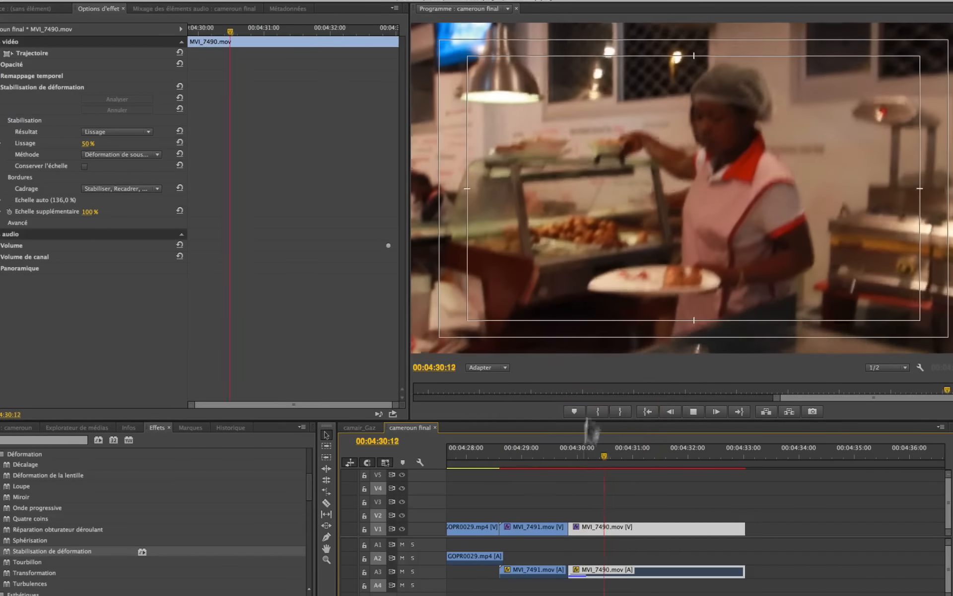
{"action": "key", "text": "space"}
{"action": "key", "text": "space"}
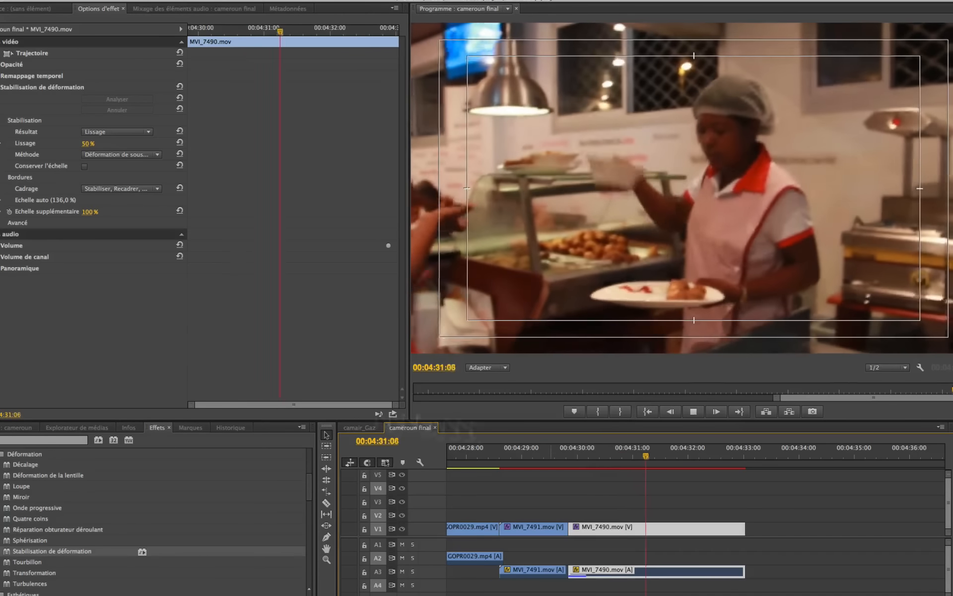
{"action": "key", "text": "space"}
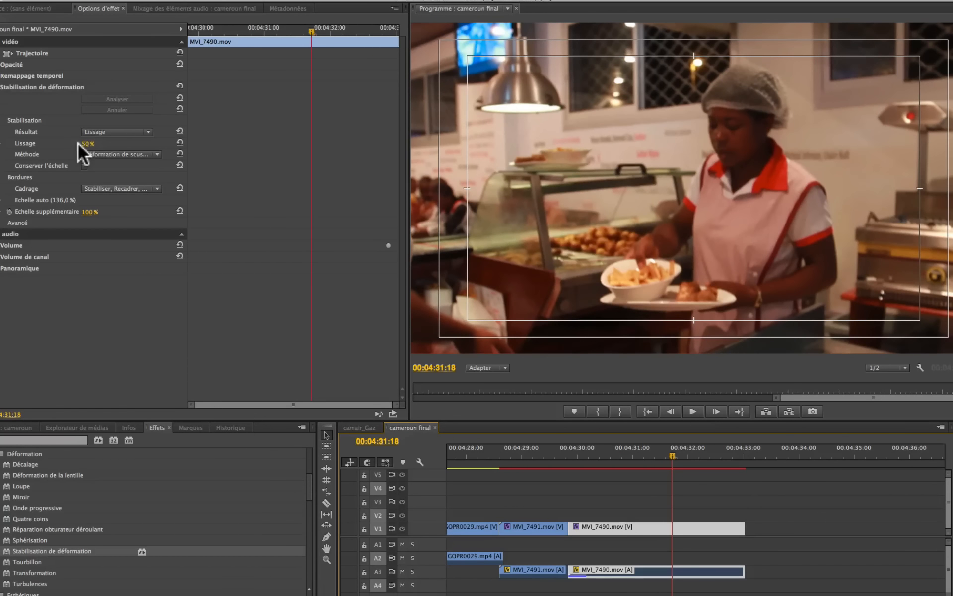
- Try Conserver l'échelle on MVI_7490.mov's stabilisation, play the clip, and turn the option off again
{"action": "left_click", "coordinate": [84, 167]}
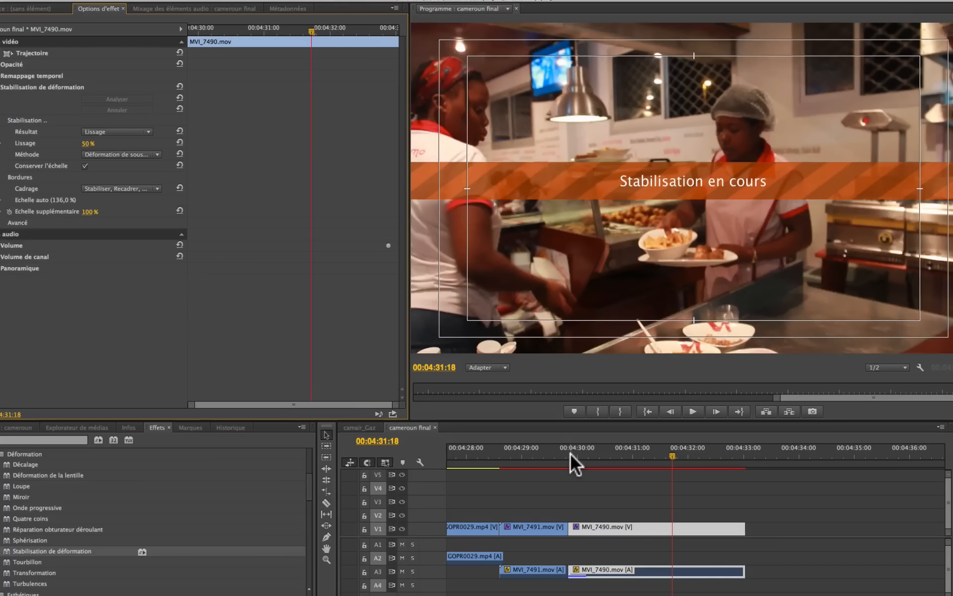
{"action": "key", "text": "space"}
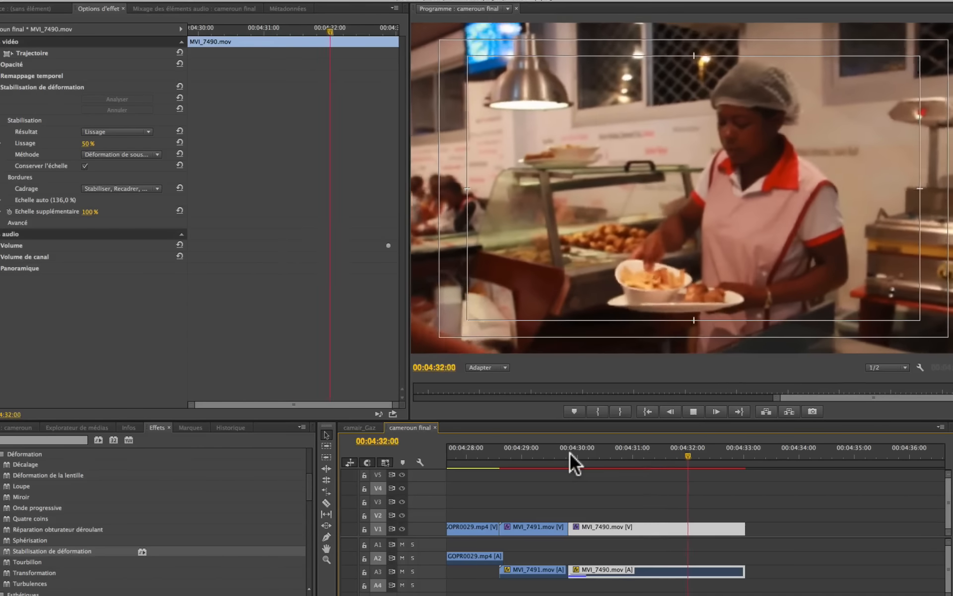
{"action": "key", "text": "space"}
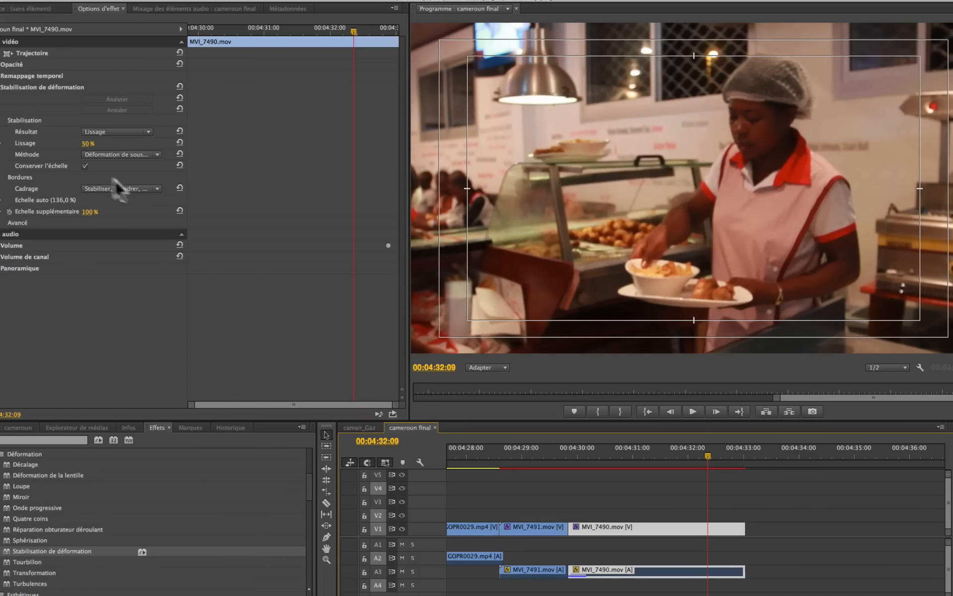
{"action": "left_click", "coordinate": [82, 166]}
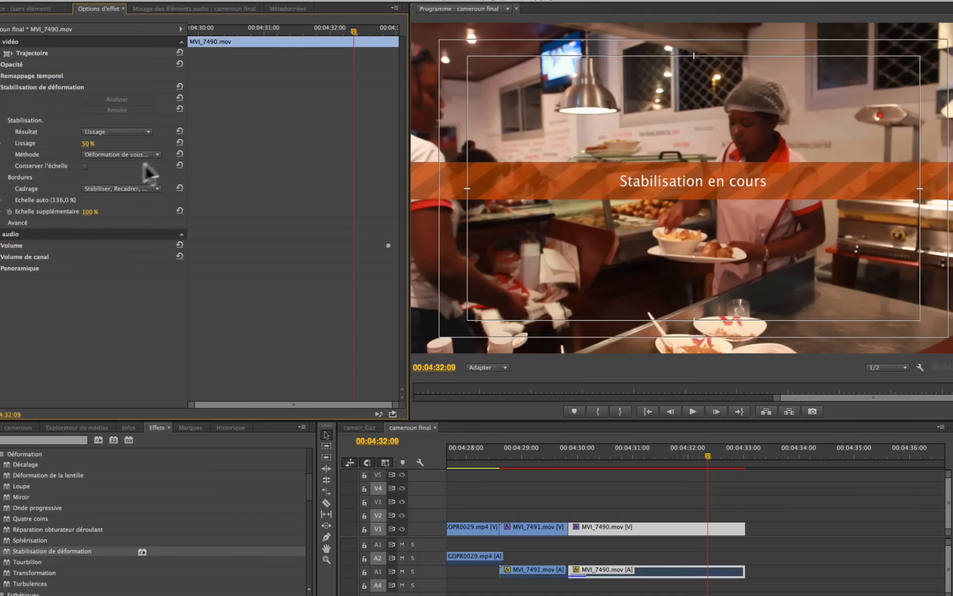
- Set the stabilisation's Méthode to Position and play MVI_7490.mov from its start
{"action": "left_click", "coordinate": [153, 154]}
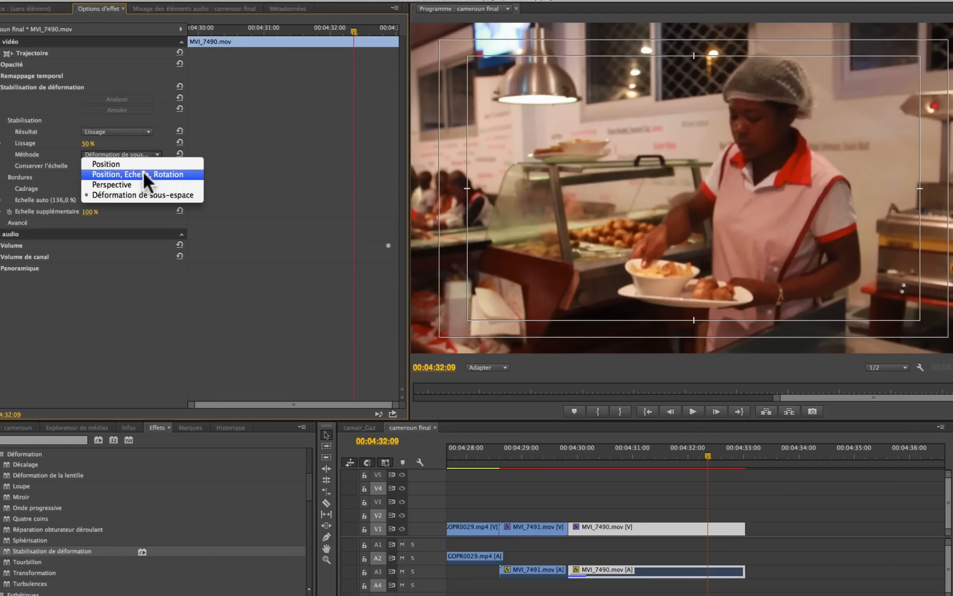
{"action": "left_click", "coordinate": [147, 164]}
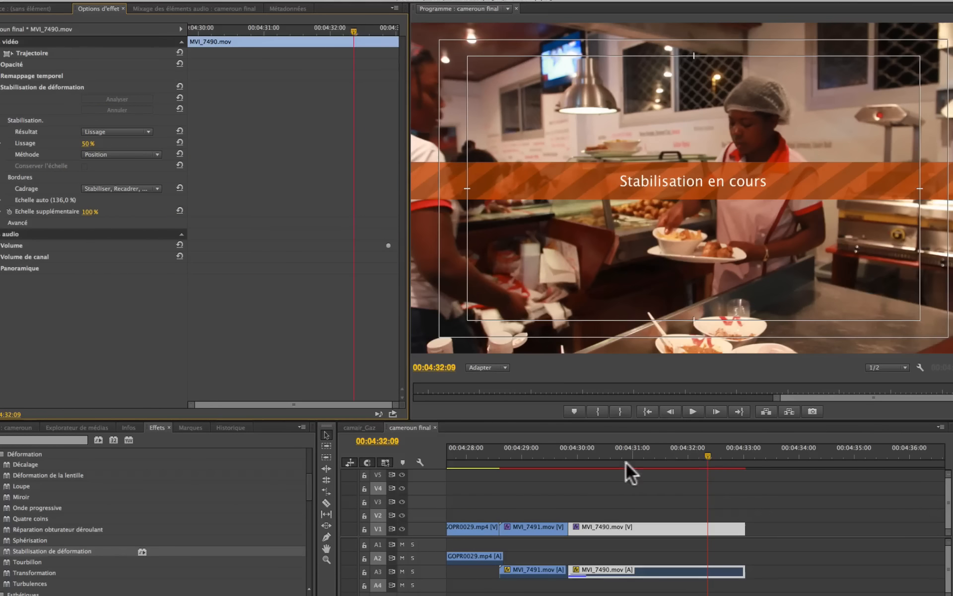
{"action": "left_click", "coordinate": [573, 454]}
{"action": "key", "text": "space"}
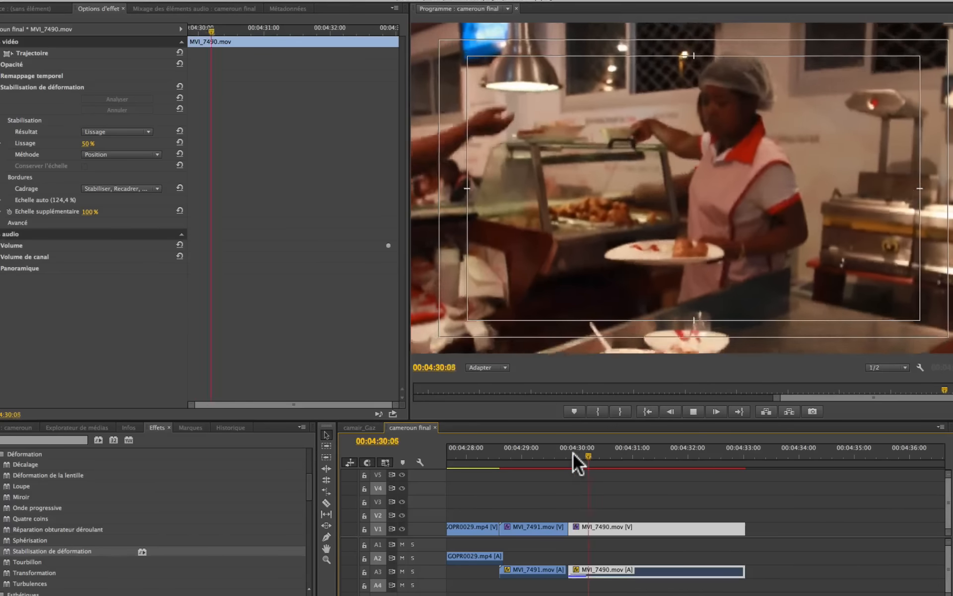
{"action": "key", "text": "space"}
- Switch the stabilisation's Méthode to Position, Echelle, Rotation and replay MVI_7490.mov from its start
{"action": "left_click", "coordinate": [139, 152]}
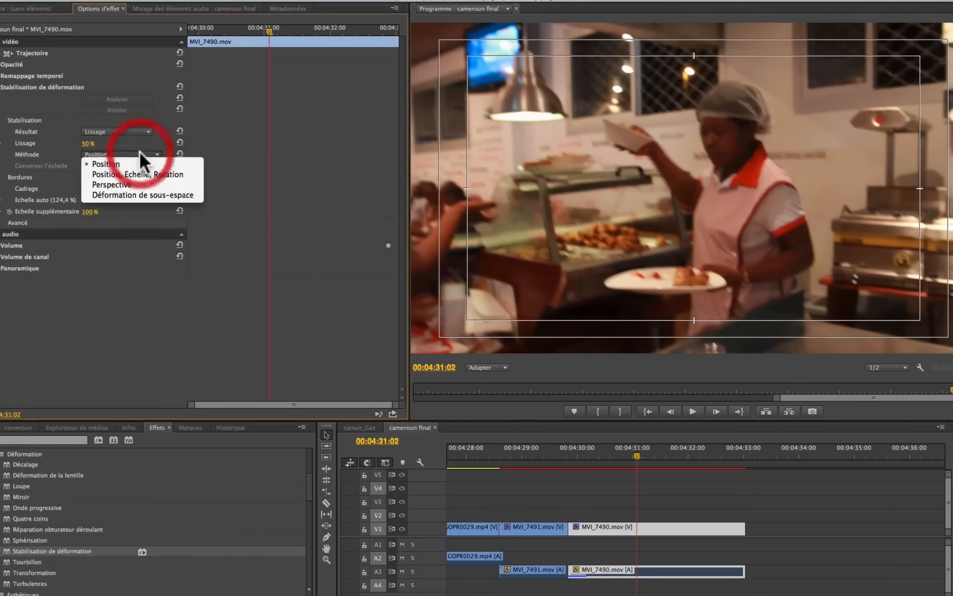
{"action": "left_click", "coordinate": [131, 173]}
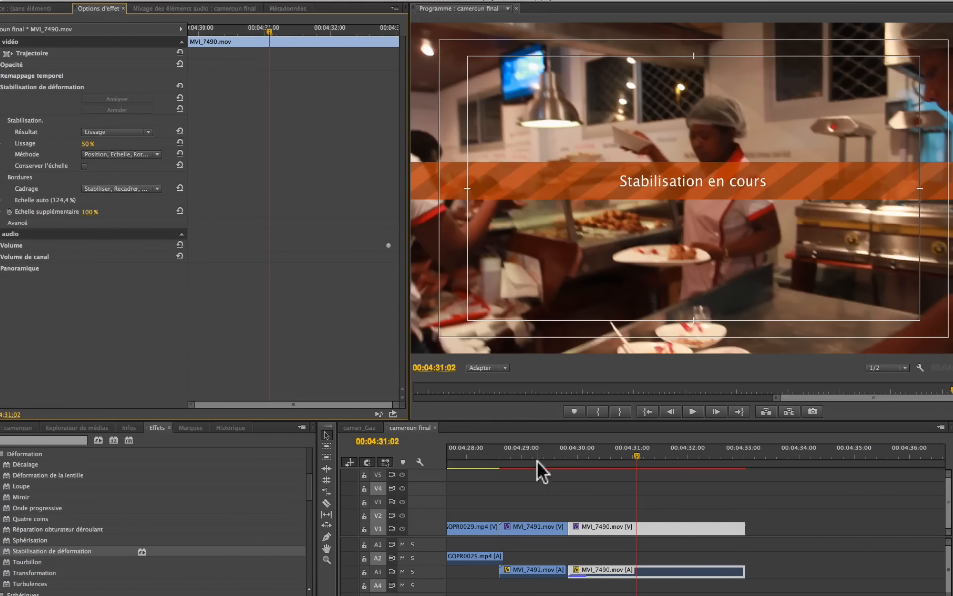
{"action": "left_click", "coordinate": [568, 454]}
{"action": "key", "text": "space"}
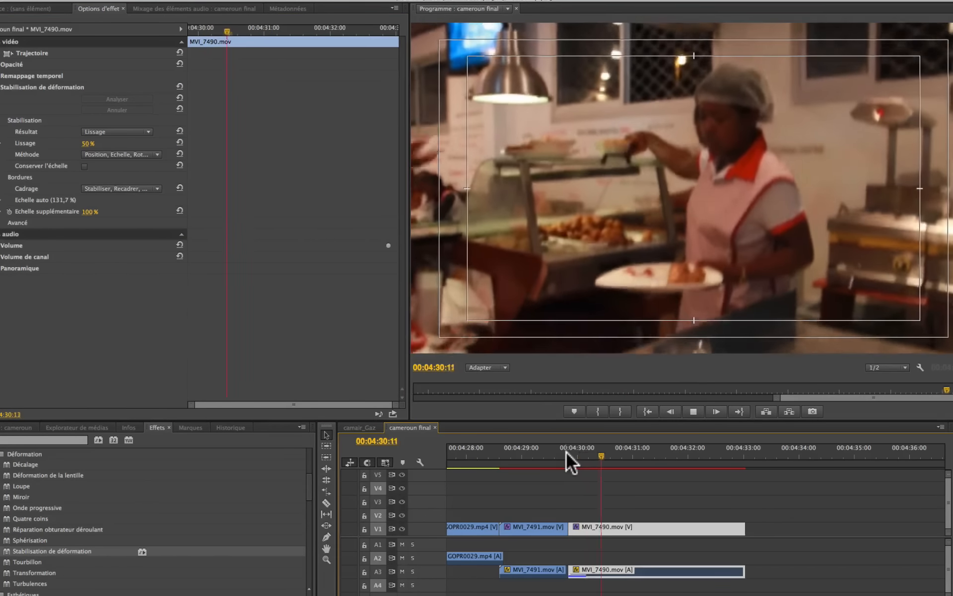
{"action": "key", "text": "space"}
- Set the stabilisation's Méthode back to Déformation de sous-espace and replay MVI_7490.mov from its start
{"action": "left_click", "coordinate": [130, 153]}
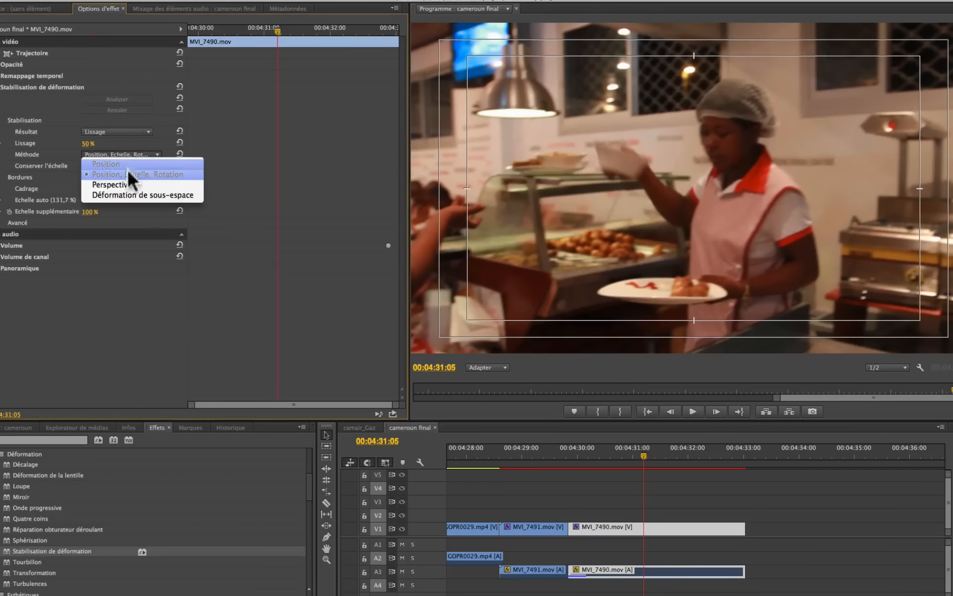
{"action": "left_click", "coordinate": [126, 193]}
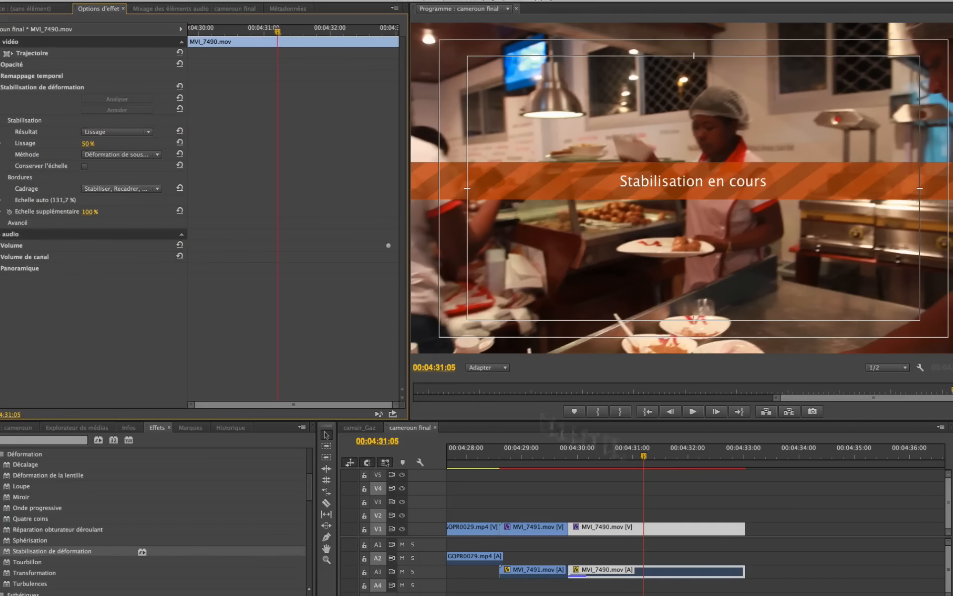
{"action": "left_click", "coordinate": [573, 454]}
{"action": "key", "text": "space"}
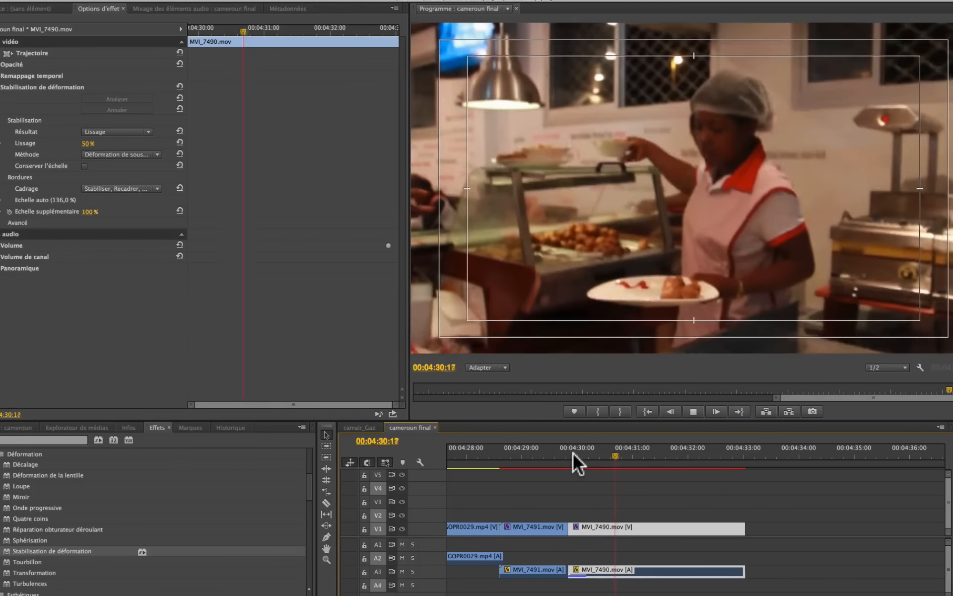
{"action": "key", "text": "space"}
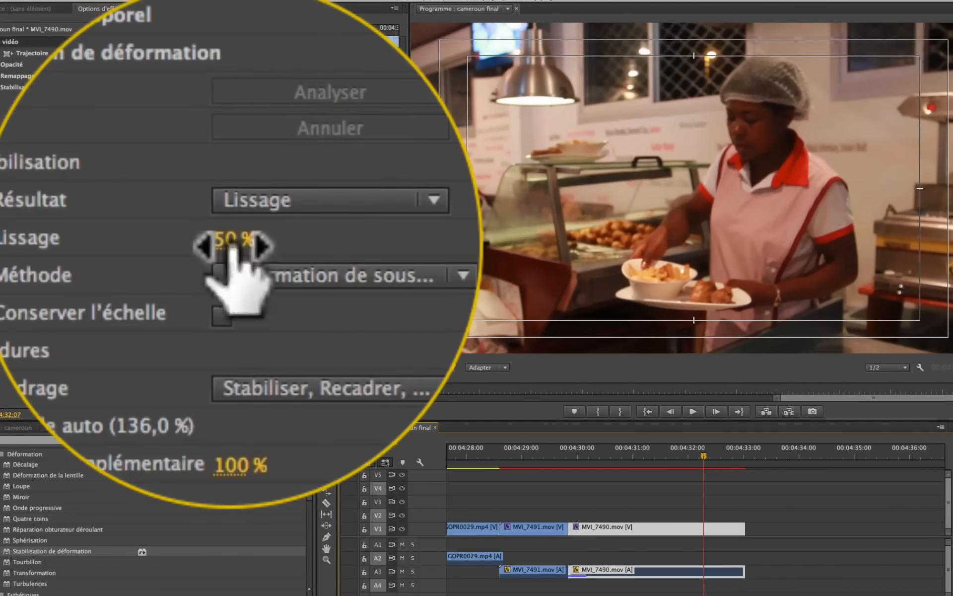
- Set MVI_7490.mov's Lissage to 76 % and replay the clip from its start
{"action": "left_click_drag", "start_coordinate": [88, 143], "coordinate": [94, 144]}
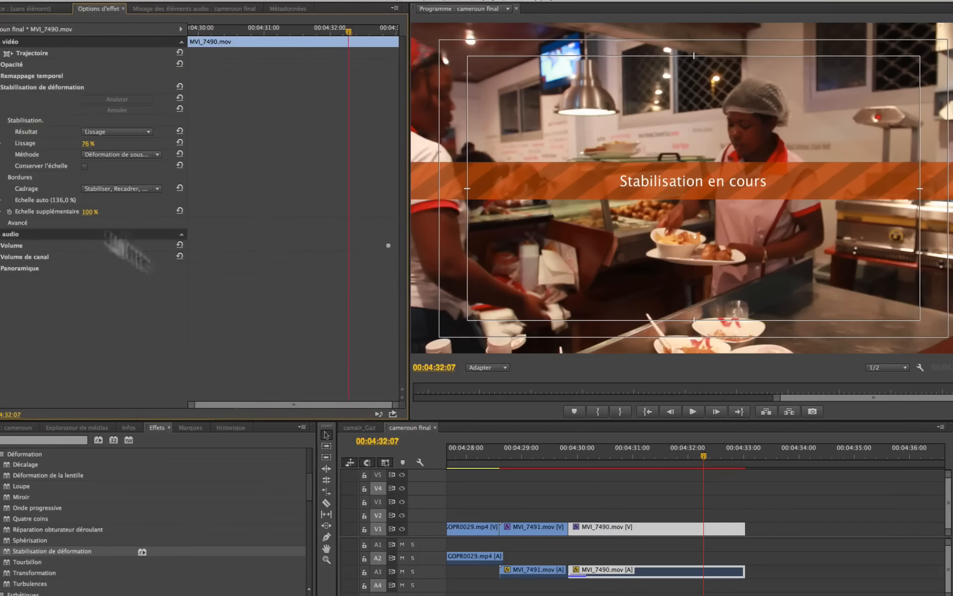
{"action": "left_click", "coordinate": [571, 454]}
{"action": "key", "text": "space"}
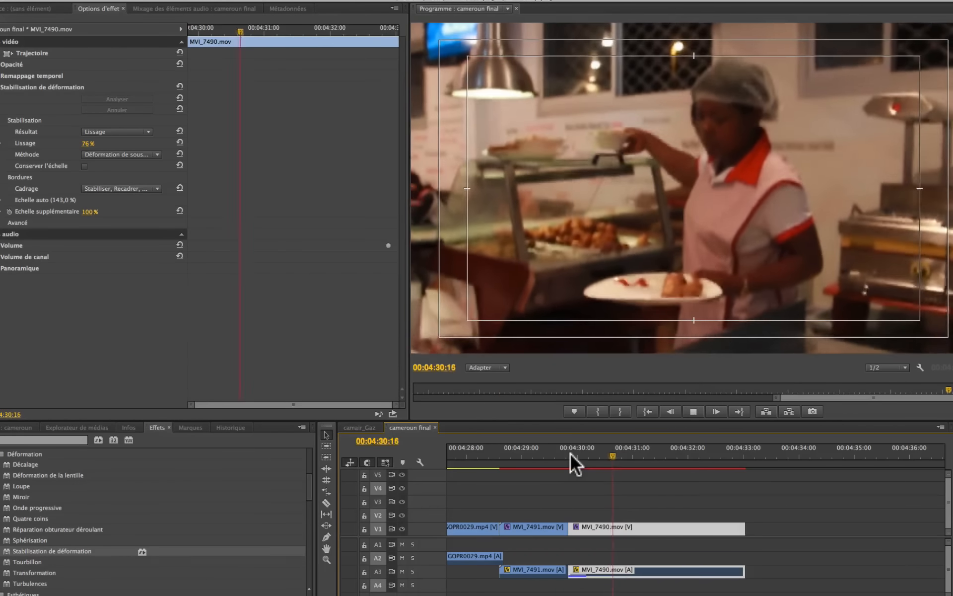
{"action": "key", "text": "space"}
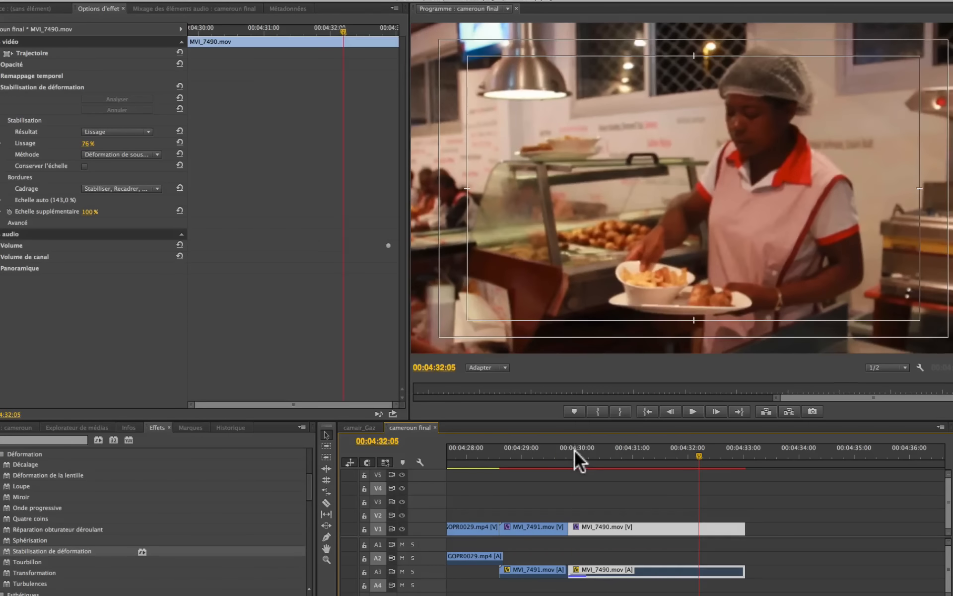
- Disable the Stabilisation de déformation effect on MVI_7490.mov and play the original footage from the clip's start for comparison
{"action": "left_click", "coordinate": [574, 452]}
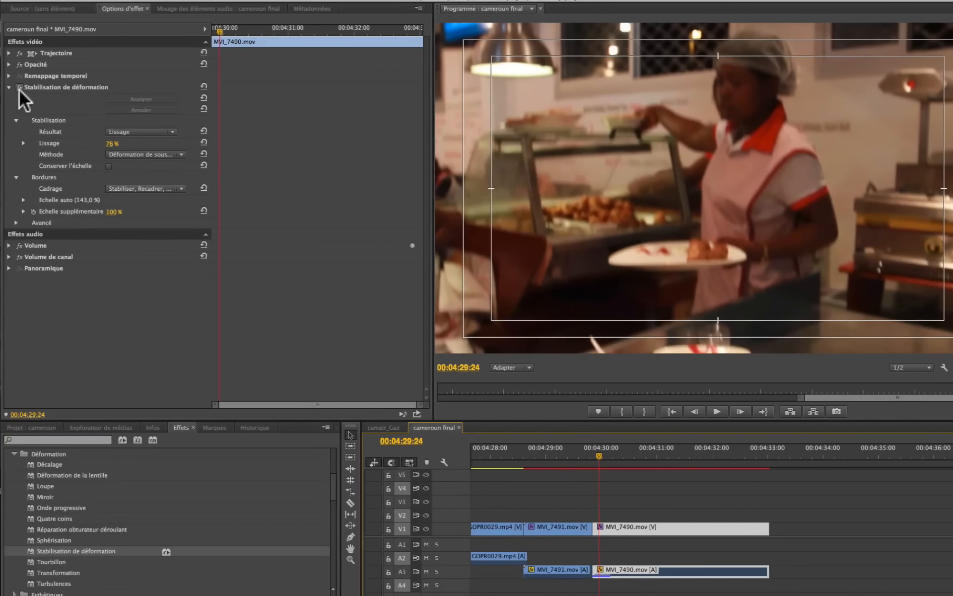
{"action": "left_click", "coordinate": [19, 88]}
{"action": "key", "text": "space"}
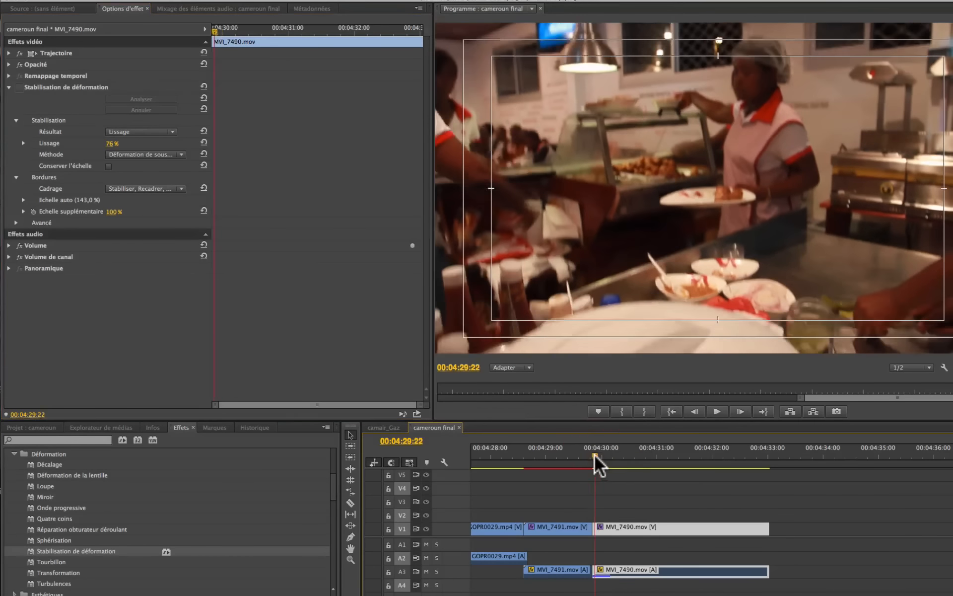
{"action": "key", "text": "space"}
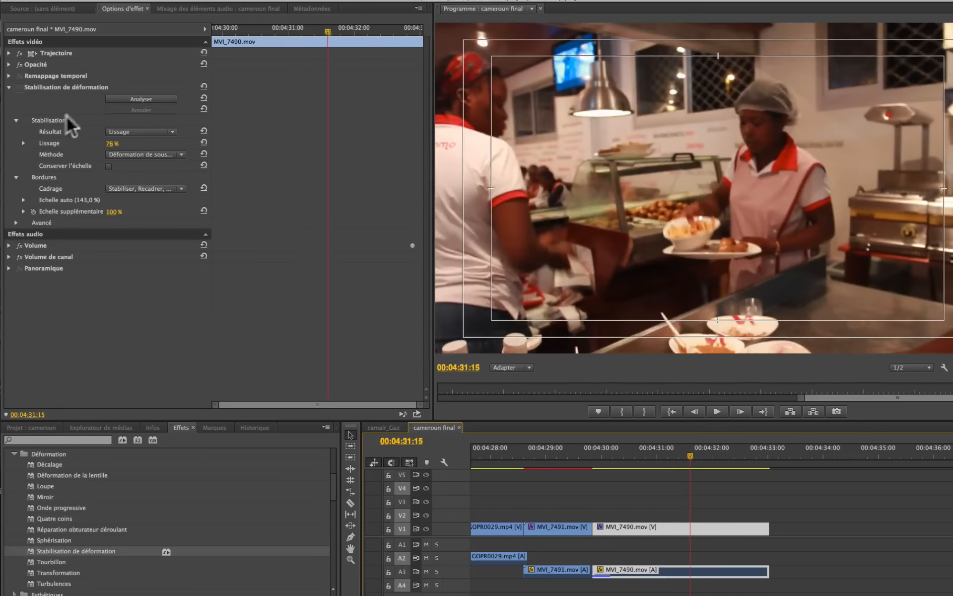
- Re-enable the Stabilisation de déformation effect on MVI_7490.mov and play across the clip's start
{"action": "left_click", "coordinate": [19, 88]}
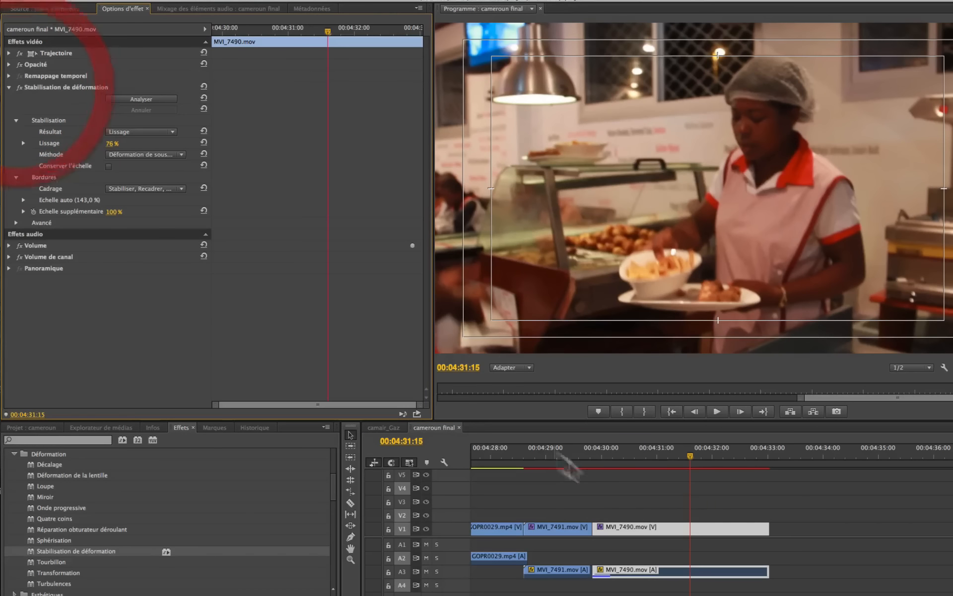
{"action": "left_click", "coordinate": [590, 453]}
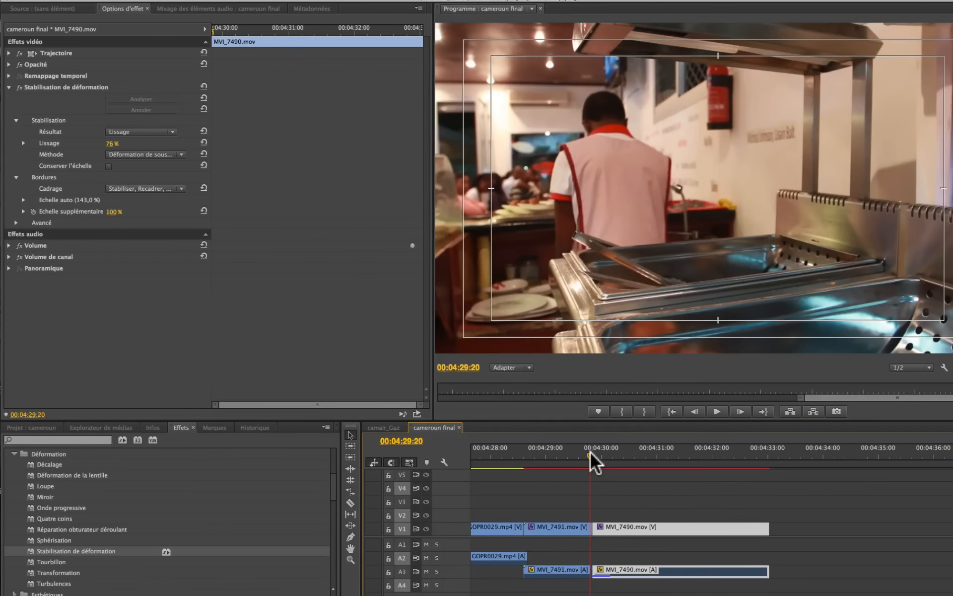
{"action": "key", "text": "space"}
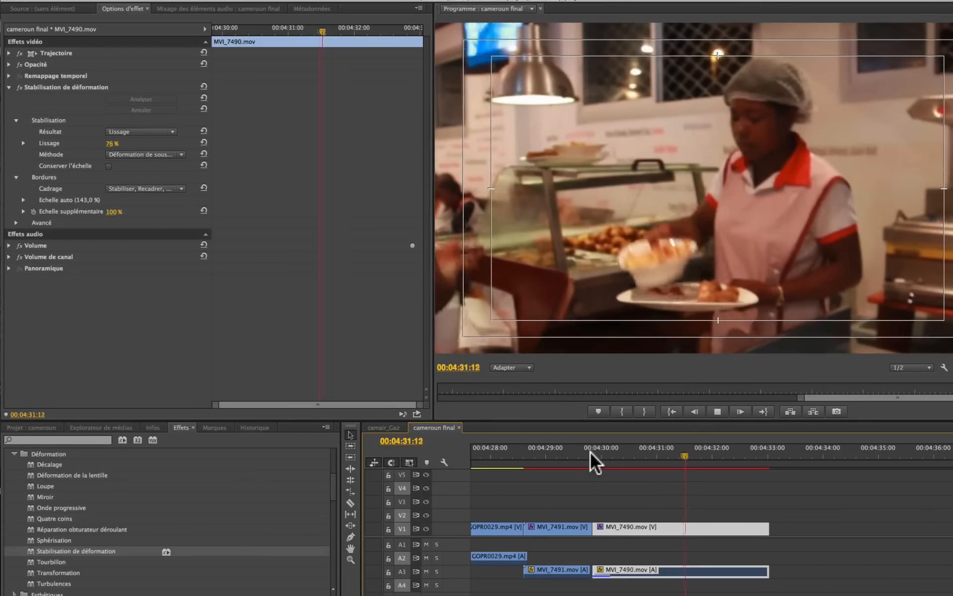
{"action": "key", "text": "space"}
- Replay the stabilised MVI_7490.mov twice from its start to examine the effect of the 76 % smoothing
{"action": "left_click_drag", "start_coordinate": [619, 453], "coordinate": [594, 457]}
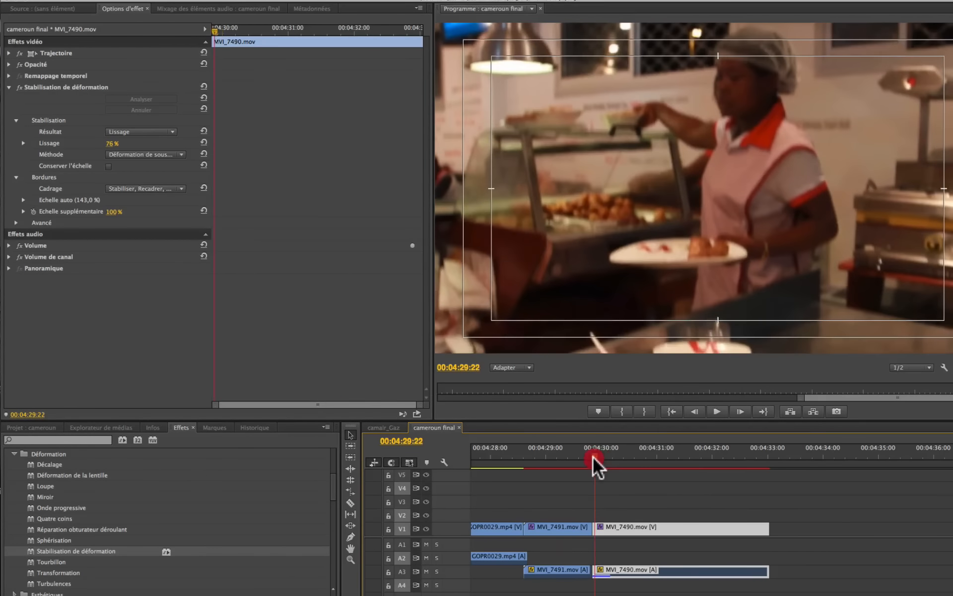
{"action": "key", "text": "space"}
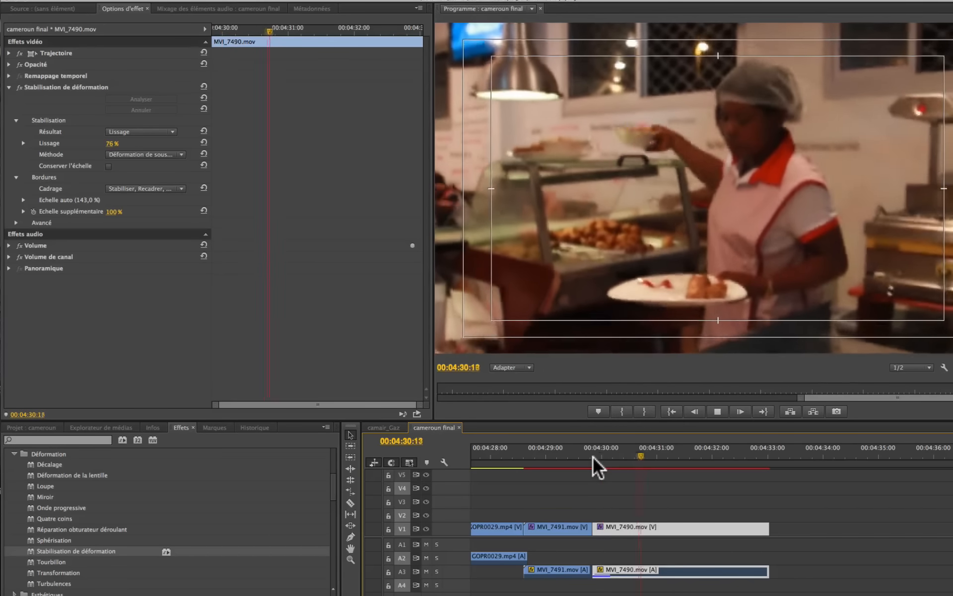
{"action": "mouse_move", "coordinate": [594, 457]}
{"action": "left_mouse_down"}
{"action": "mouse_move", "coordinate": [738, 458]}
{"action": "mouse_move", "coordinate": [596, 463]}
{"action": "left_mouse_up"}
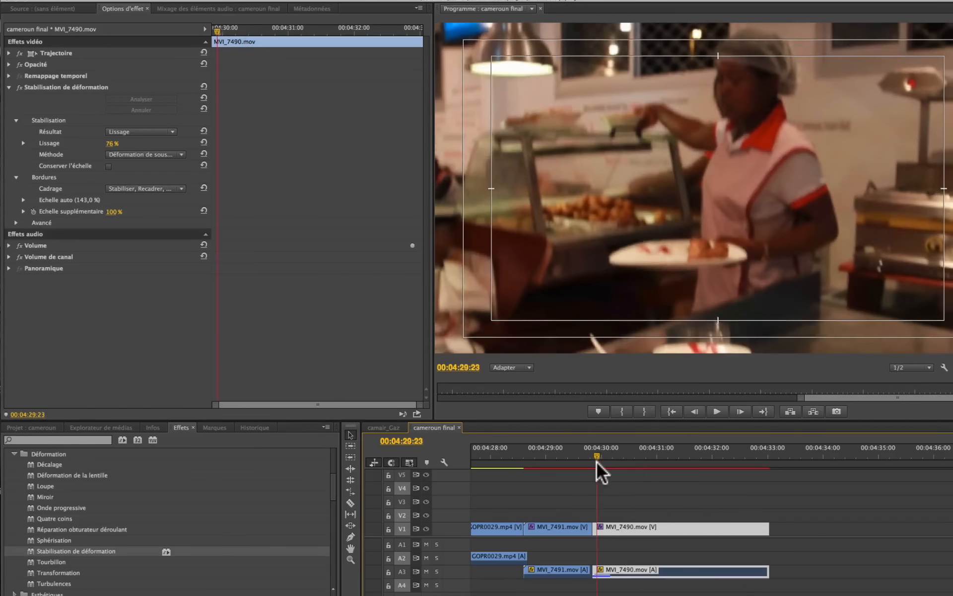
{"action": "key", "text": "space"}
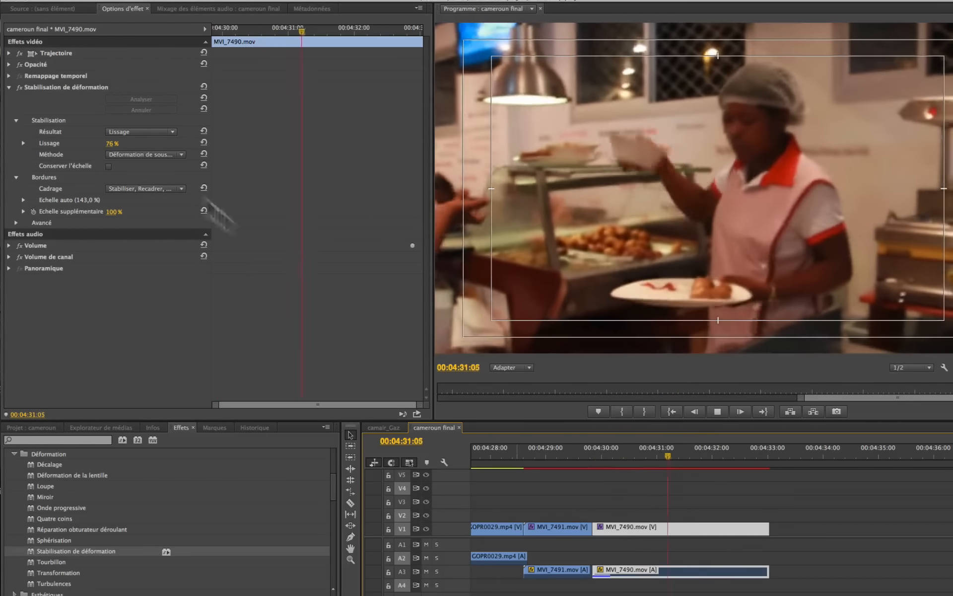
- Set MVI_7490.mov's Cadrage to Stabiliser uniquement, play the clip from its start and scrub through it to examine the moving borders
{"action": "key", "text": "space"}
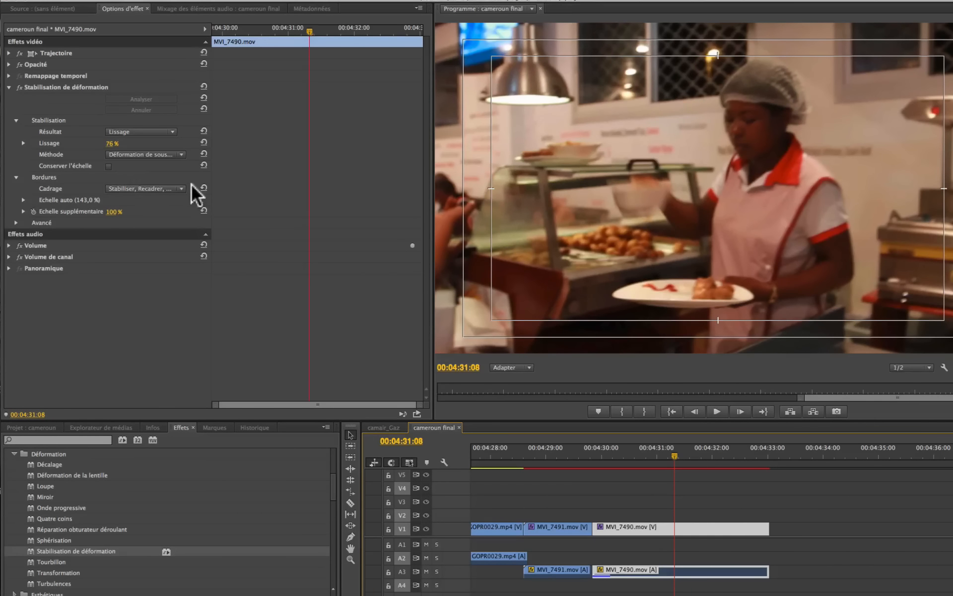
{"action": "left_click", "coordinate": [180, 188]}
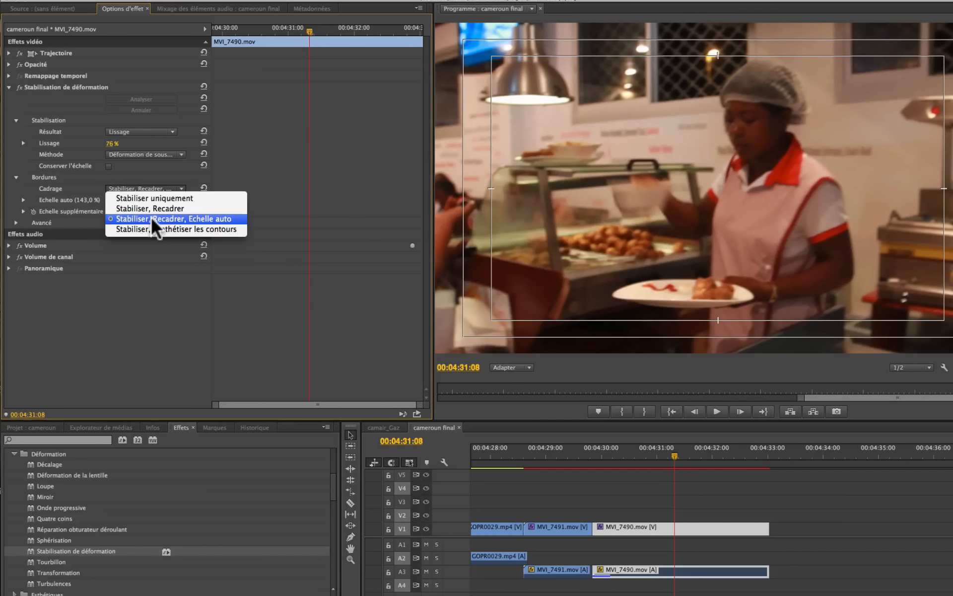
{"action": "left_click", "coordinate": [150, 197]}
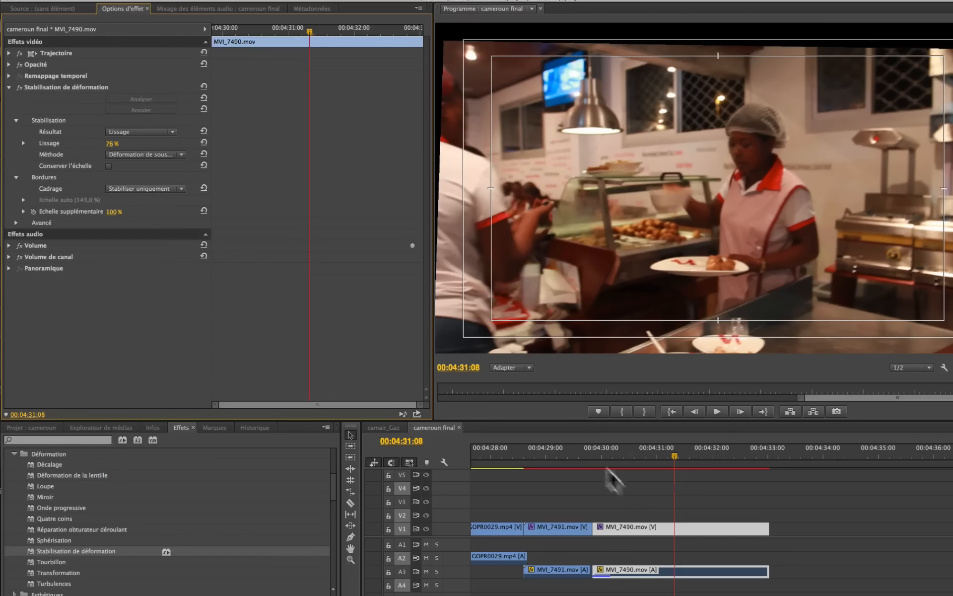
{"action": "left_click", "coordinate": [596, 456]}
{"action": "key", "text": "space"}
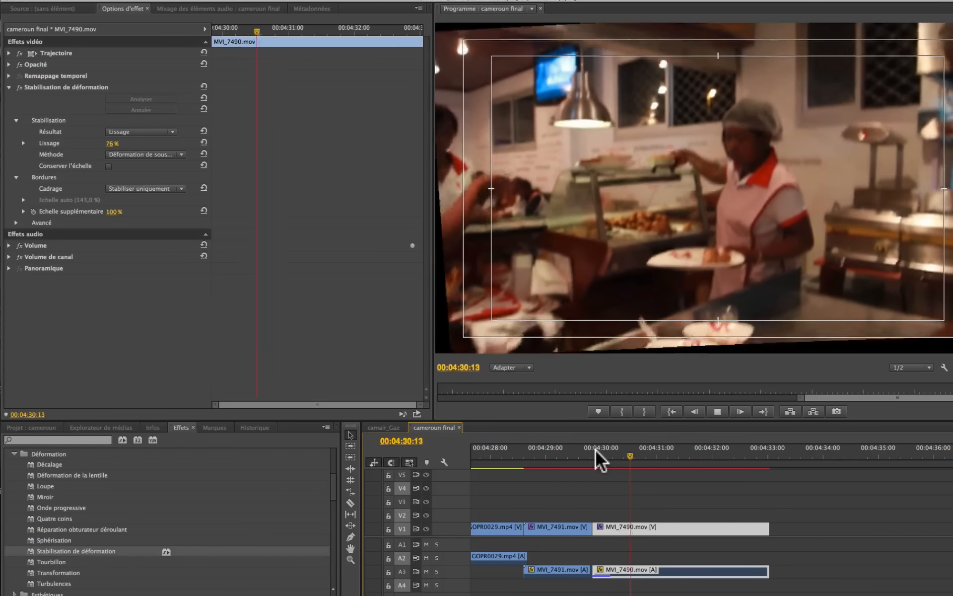
{"action": "key", "text": "space"}
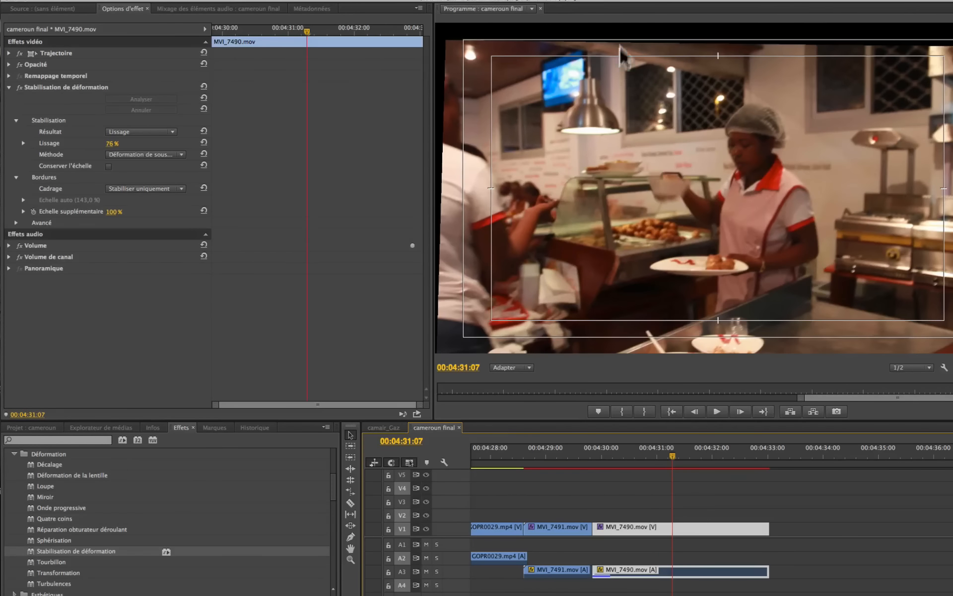
{"action": "mouse_move", "coordinate": [649, 451]}
{"action": "left_mouse_down"}
{"action": "mouse_move", "coordinate": [604, 455]}
{"action": "mouse_move", "coordinate": [664, 464]}
{"action": "left_mouse_up"}
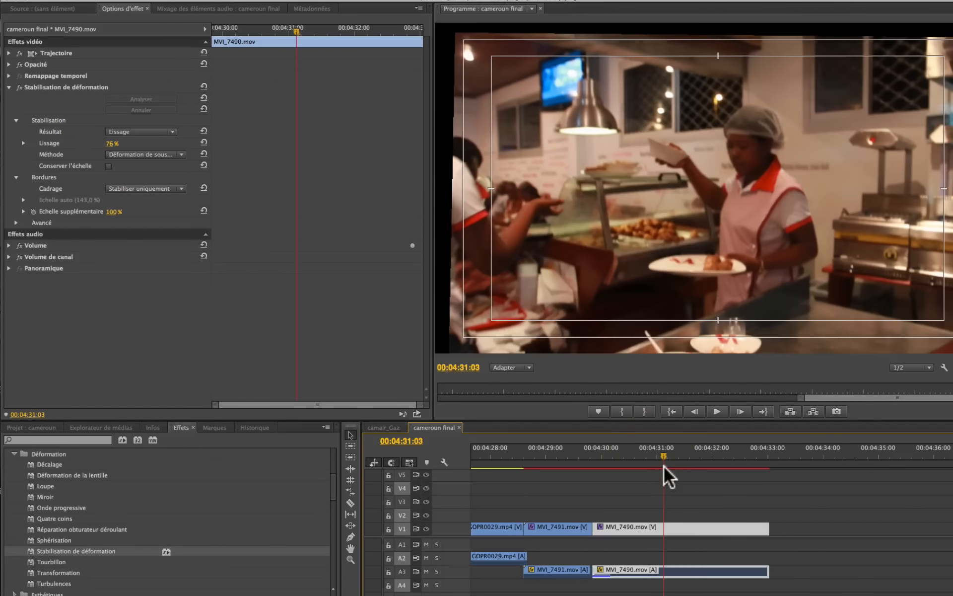
- Set MVI_7490.mov's Cadrage to Stabiliser, Synthétiser les contours and play the clip
{"action": "left_click", "coordinate": [180, 188]}
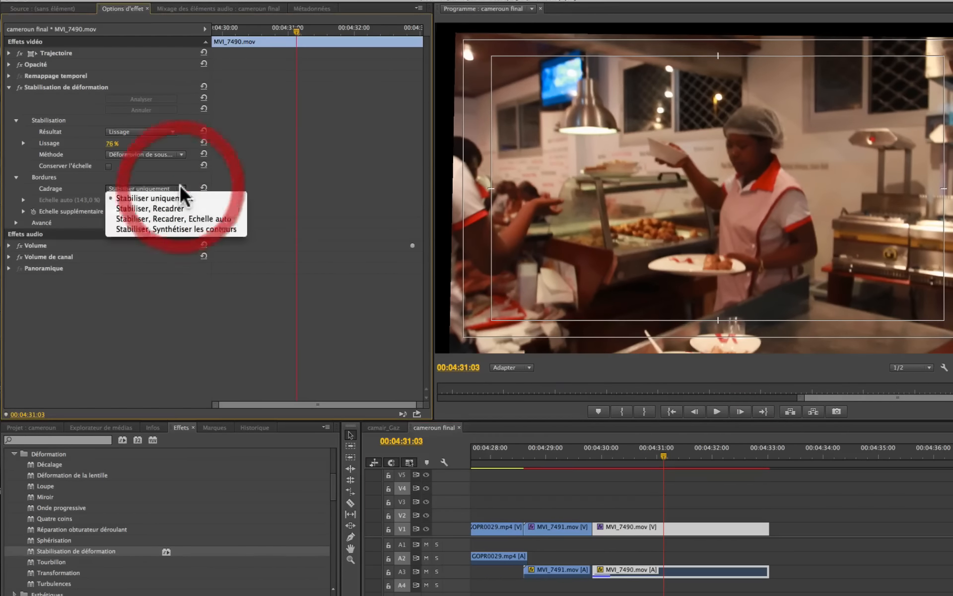
{"action": "left_click", "coordinate": [161, 230]}
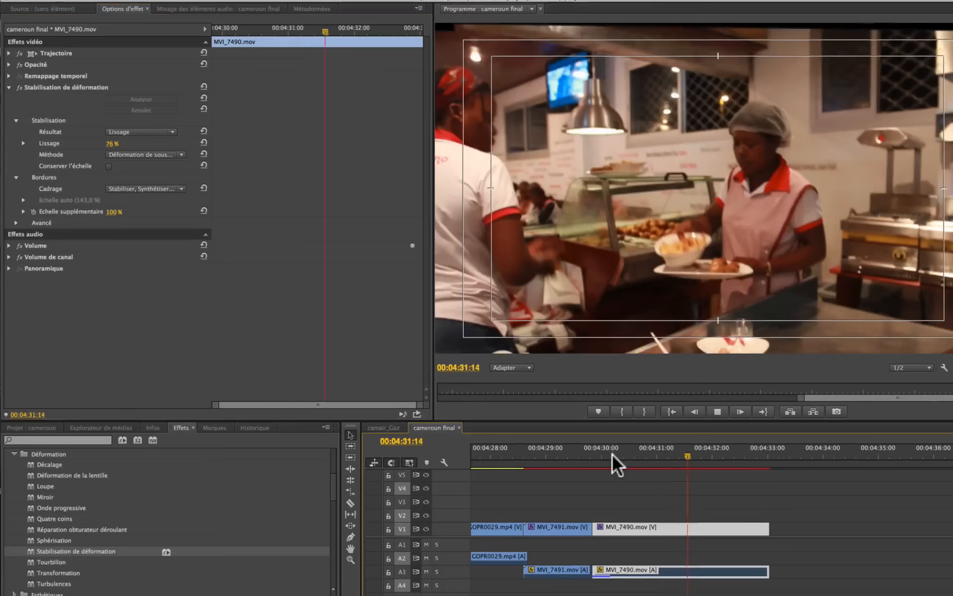
{"action": "key", "text": "space"}
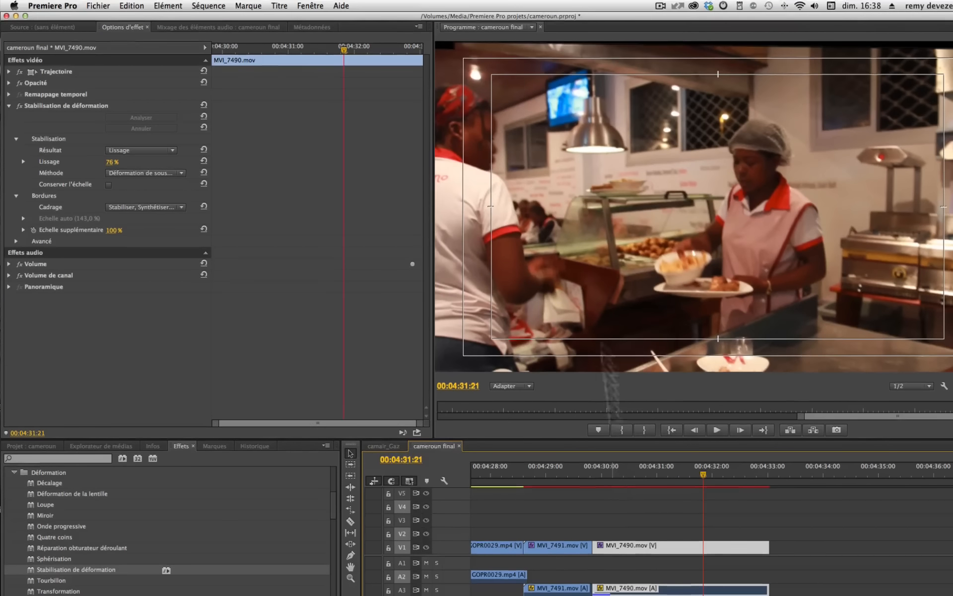
- Render only the selected MVI_7490.mov clip in the cameroun final sequence
{"action": "left_click", "coordinate": [208, 6]}
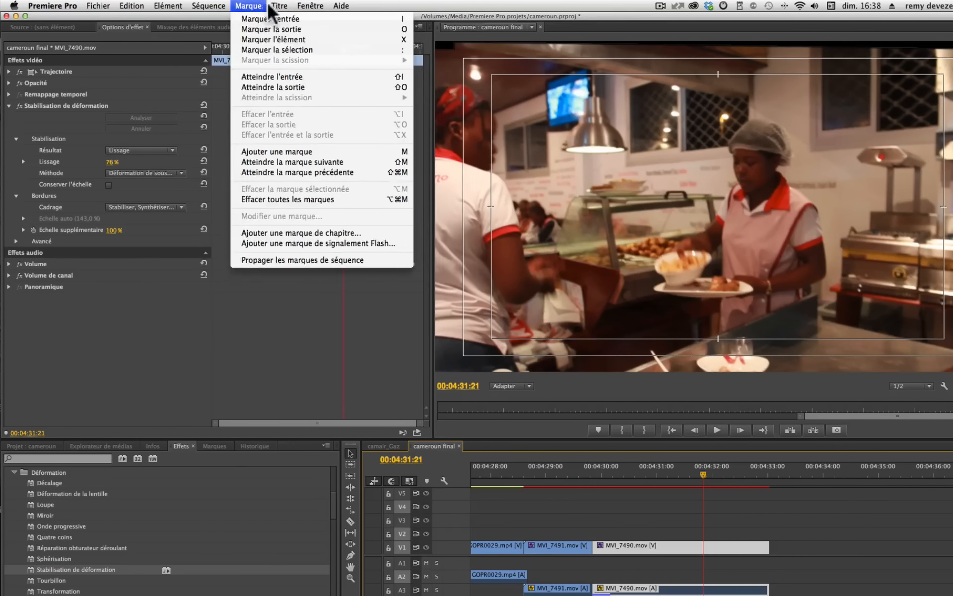
{"action": "mouse_move", "coordinate": [201, 7]}
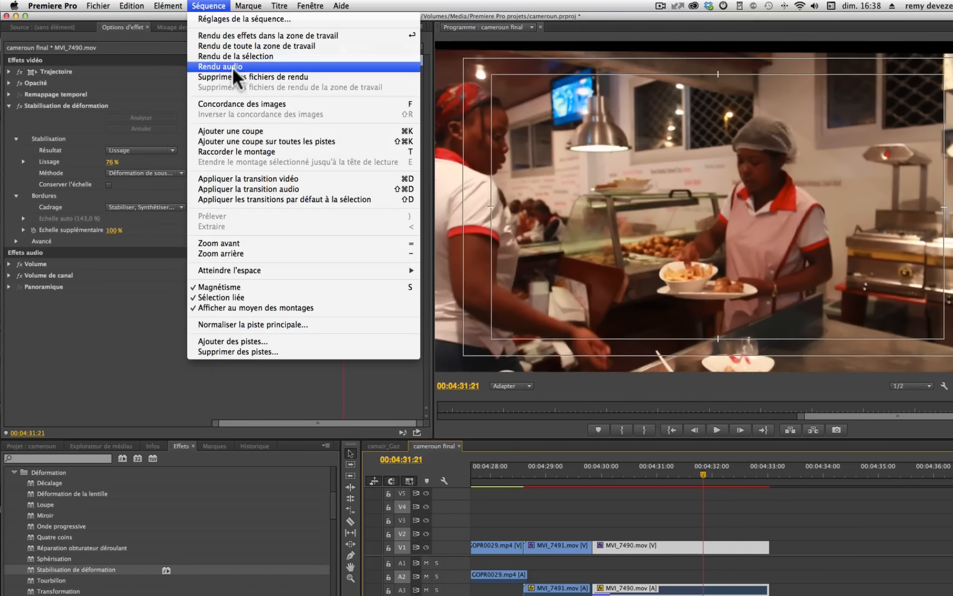
{"action": "left_click", "coordinate": [233, 67]}
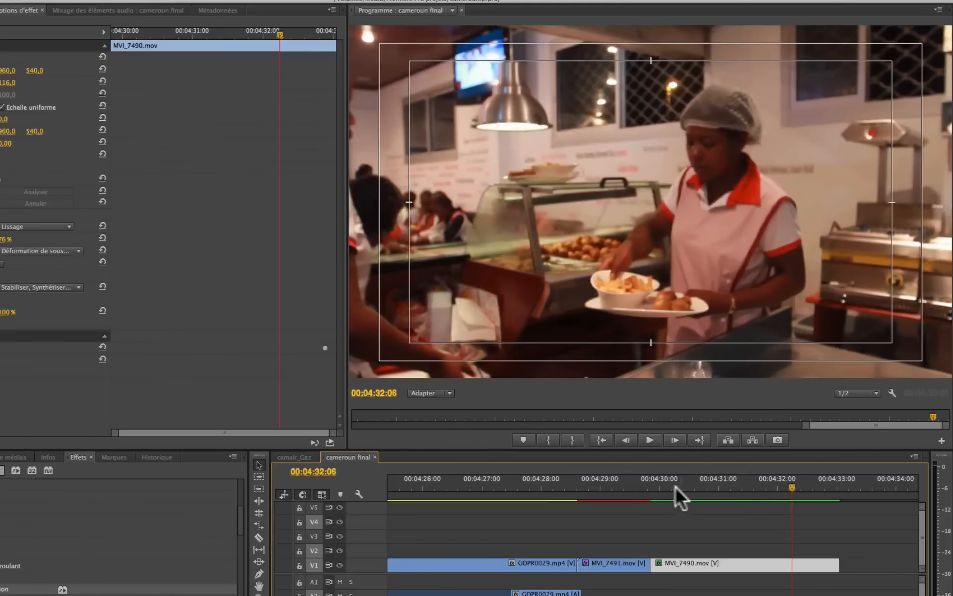
- Play the rendered MVI_7490.mov from its start, and replay the sequence from the start of MVI_7491.mov across both stabilised clips
{"action": "left_click", "coordinate": [650, 485]}
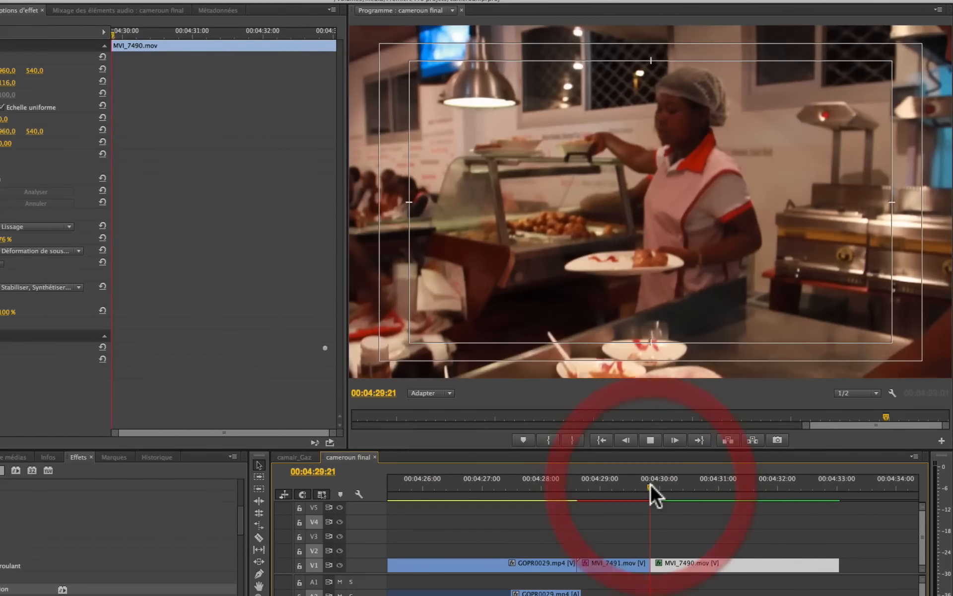
{"action": "key", "text": "space"}
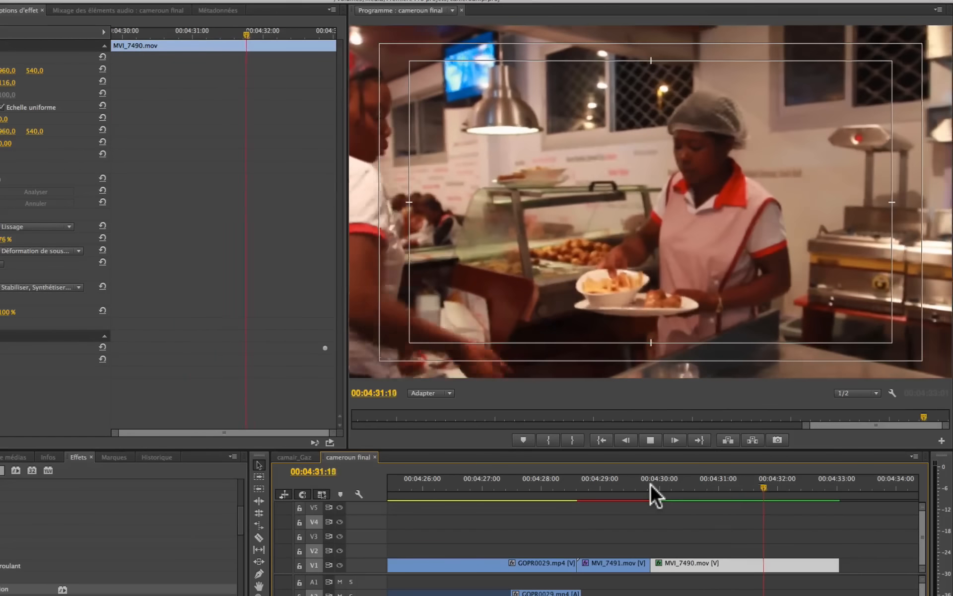
{"action": "key", "text": "space"}
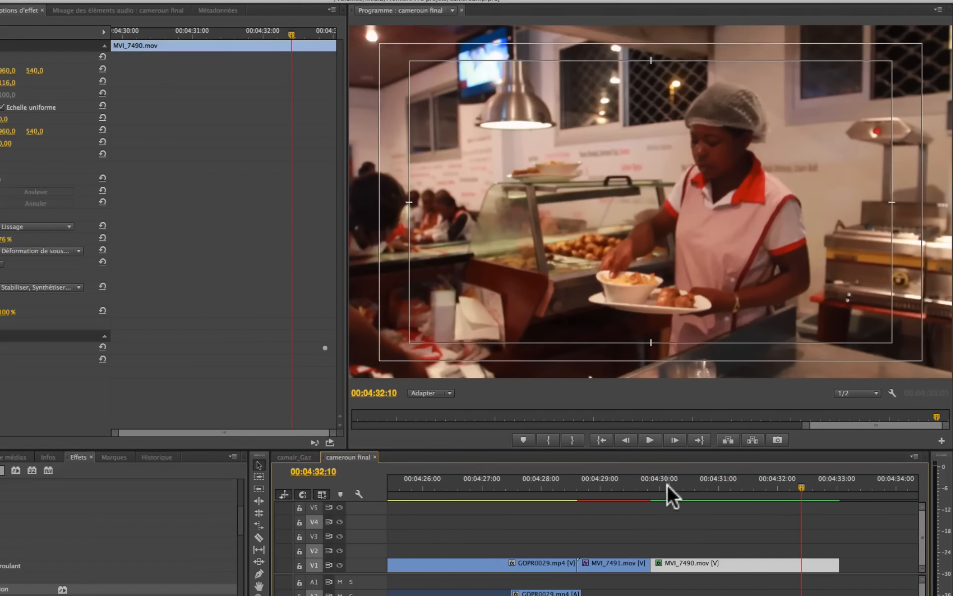
{"action": "mouse_move", "coordinate": [667, 484]}
{"action": "left_mouse_down"}
{"action": "mouse_move", "coordinate": [816, 491]}
{"action": "mouse_move", "coordinate": [578, 497]}
{"action": "left_mouse_up"}
{"action": "key", "text": "space"}
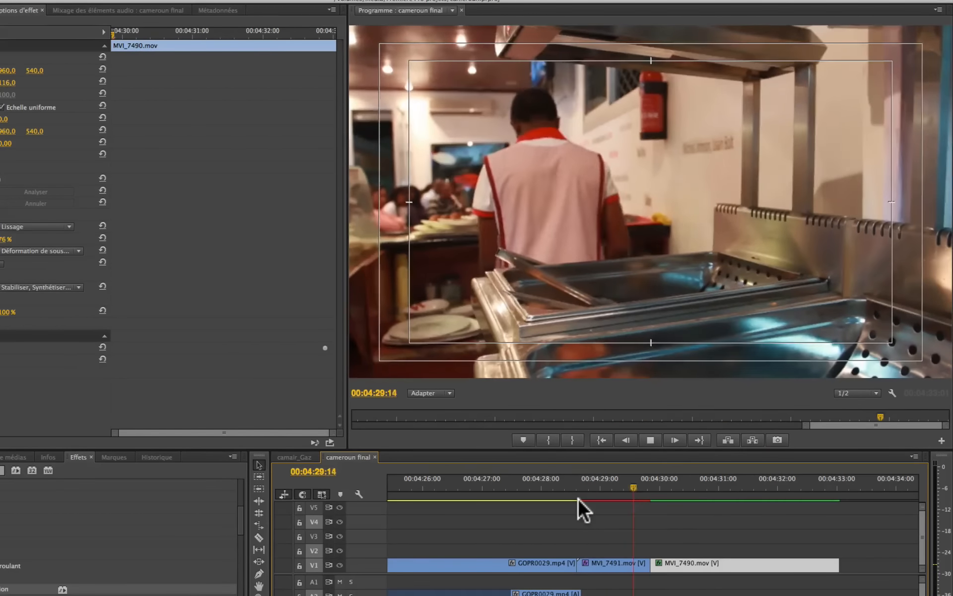
{"action": "key", "text": "space"}
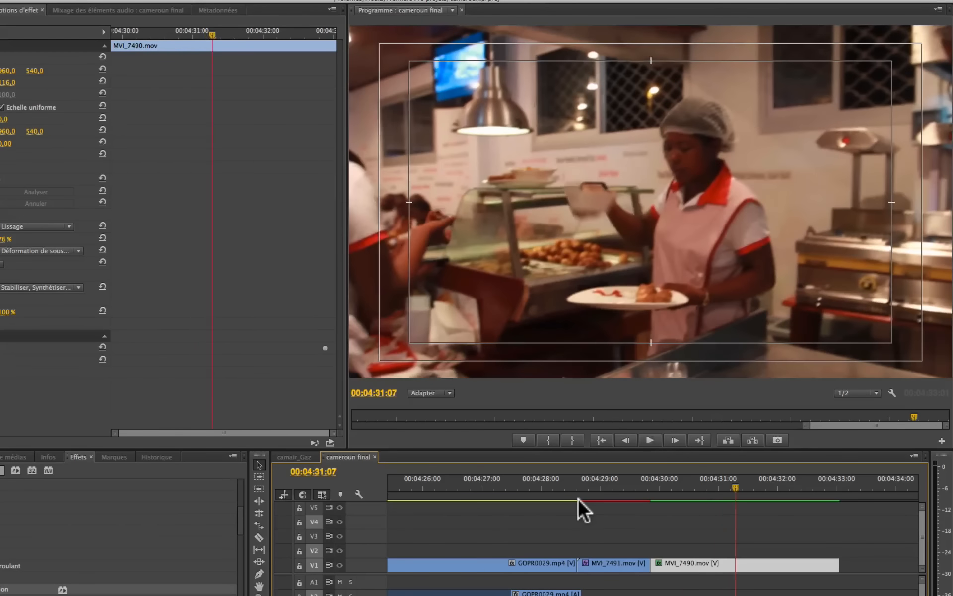